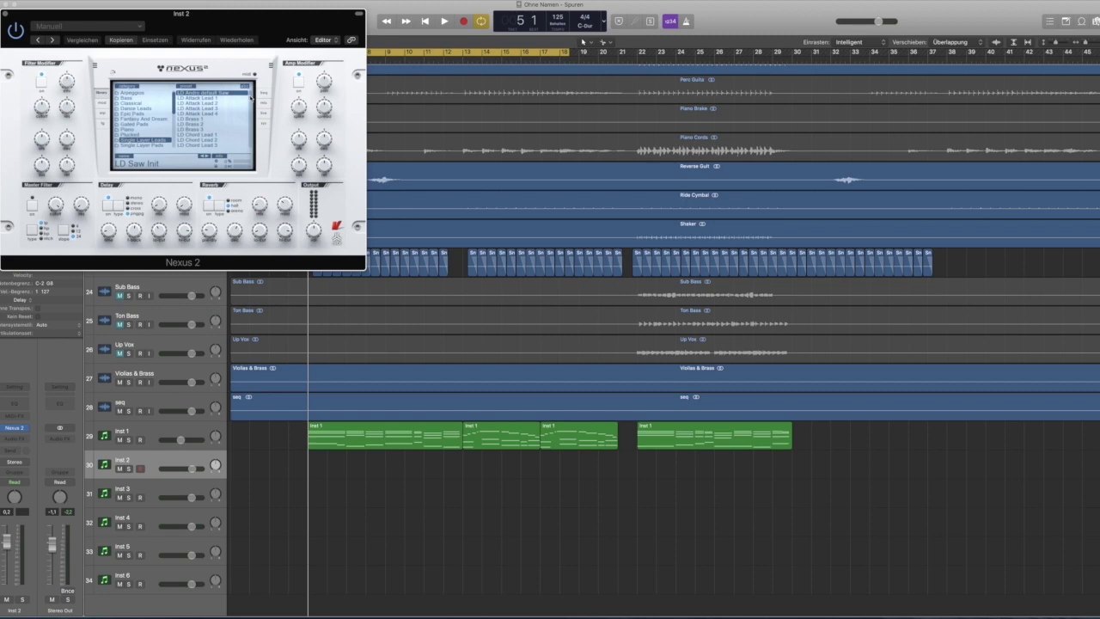
Load the AR Bullet Time A preset from Nexus 2's sequence category on Inst 2 and lower the track's volume during playback.
scroll(249, 100, "down", 5)
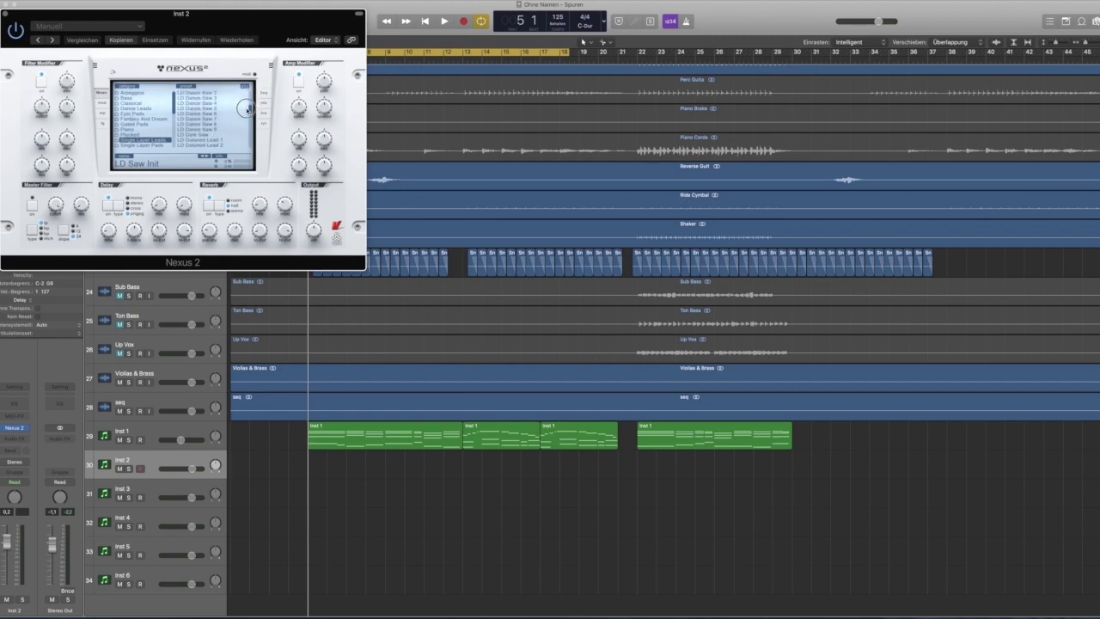
scroll(246, 109, "down", 10)
left_click(216, 135)
key("space")
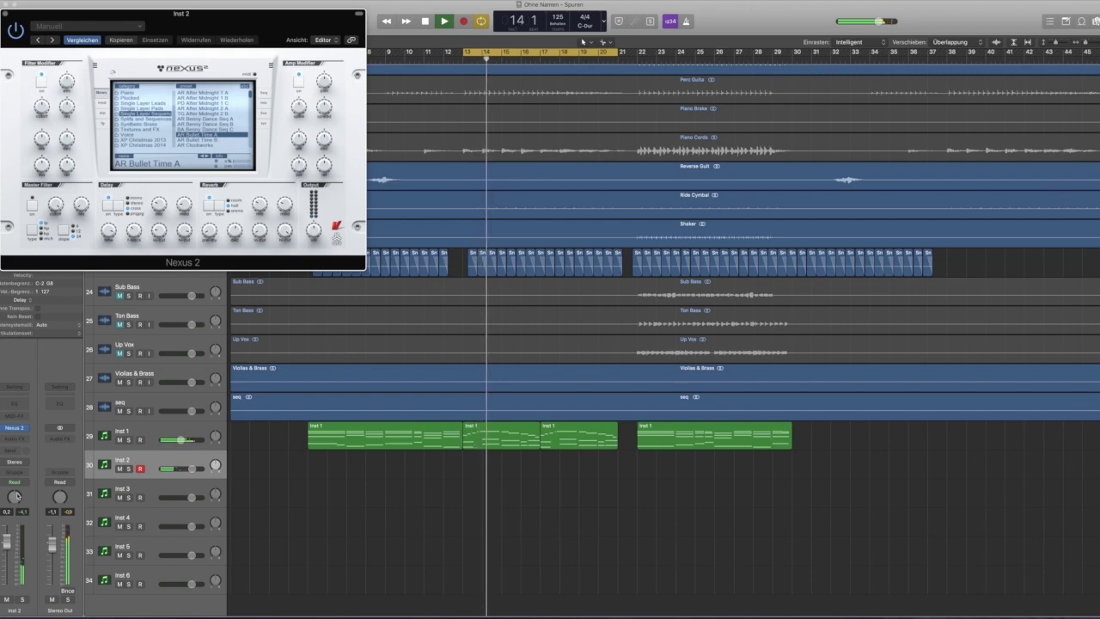
left_click_drag(7, 540, 6, 546)
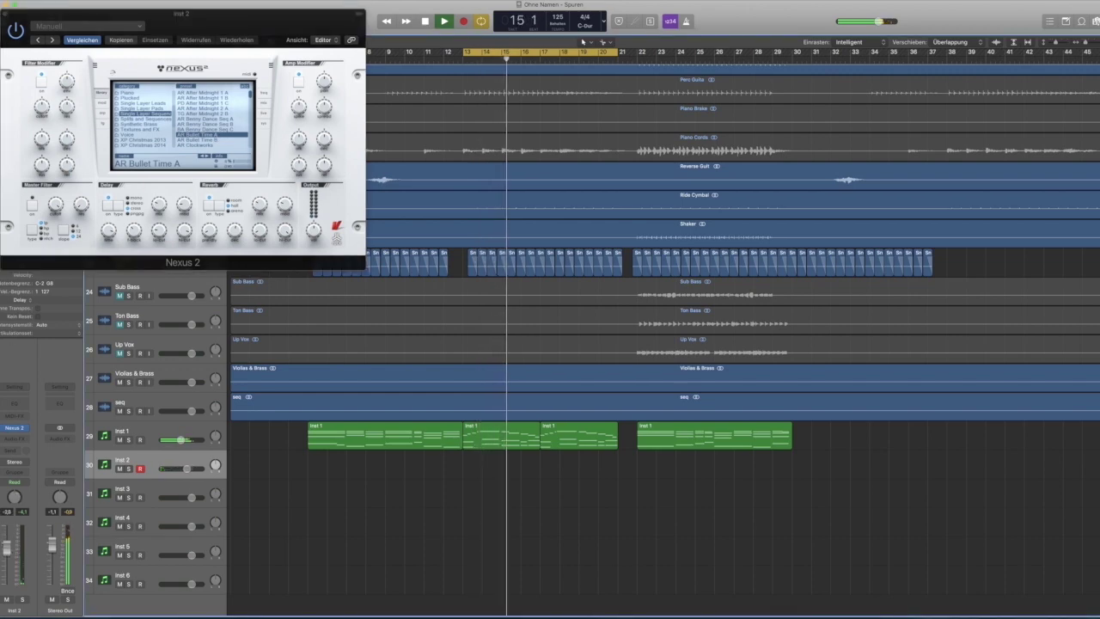
key("space")
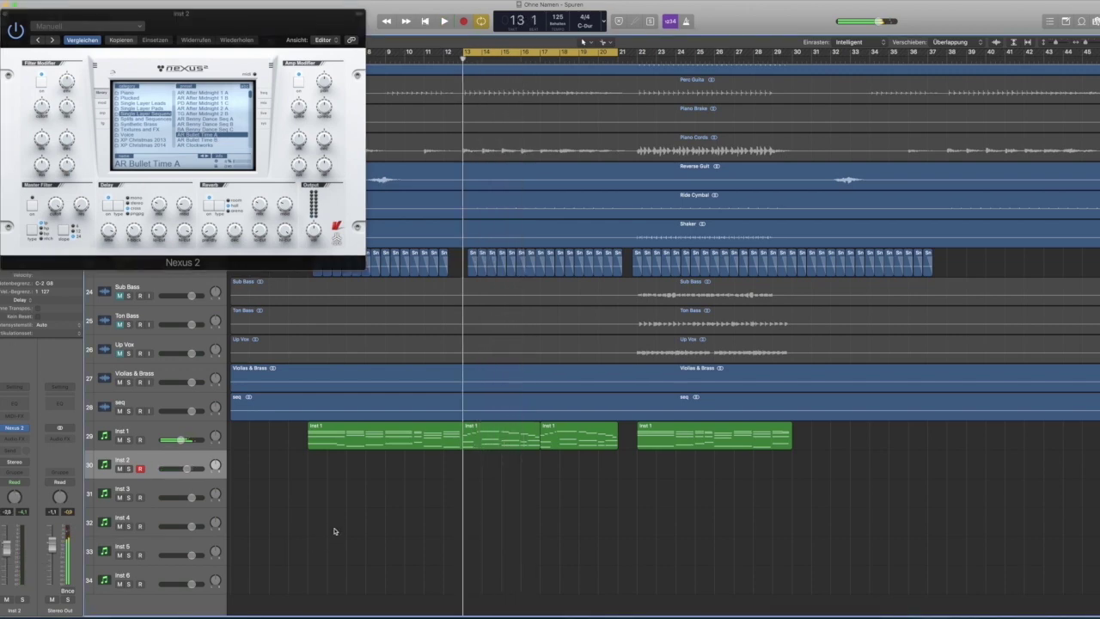
key("r")
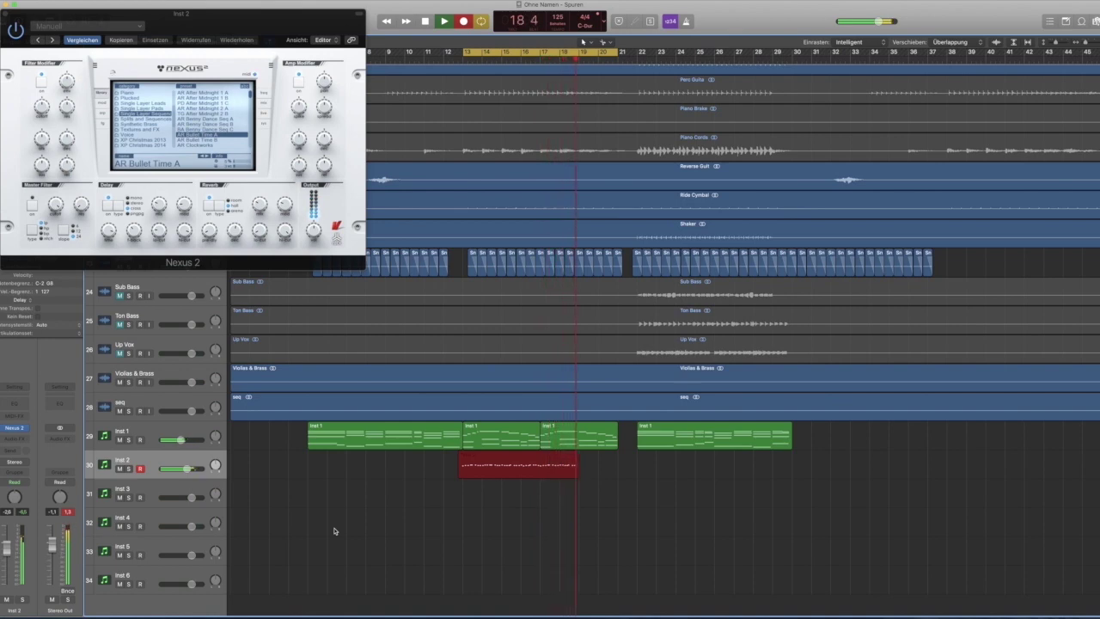
key("space")
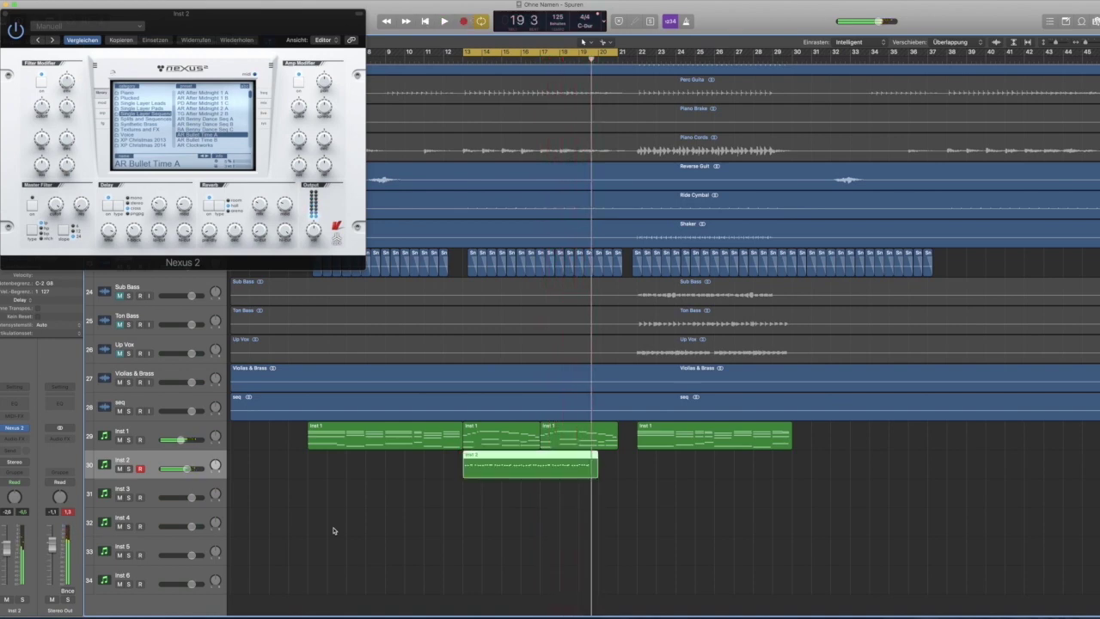
key("Delete")
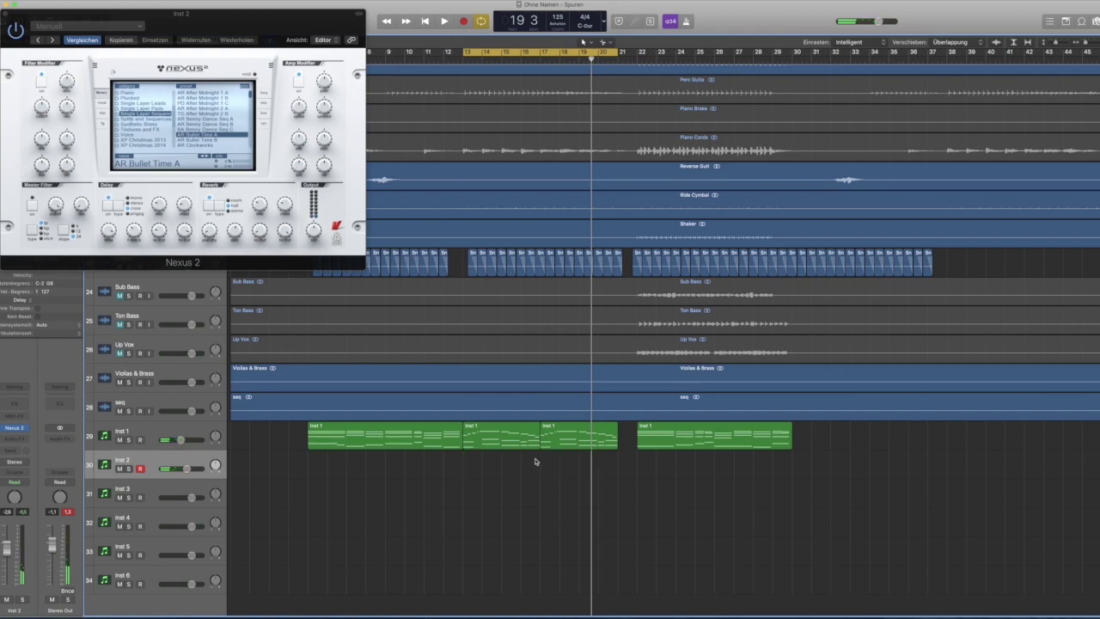
key("r")
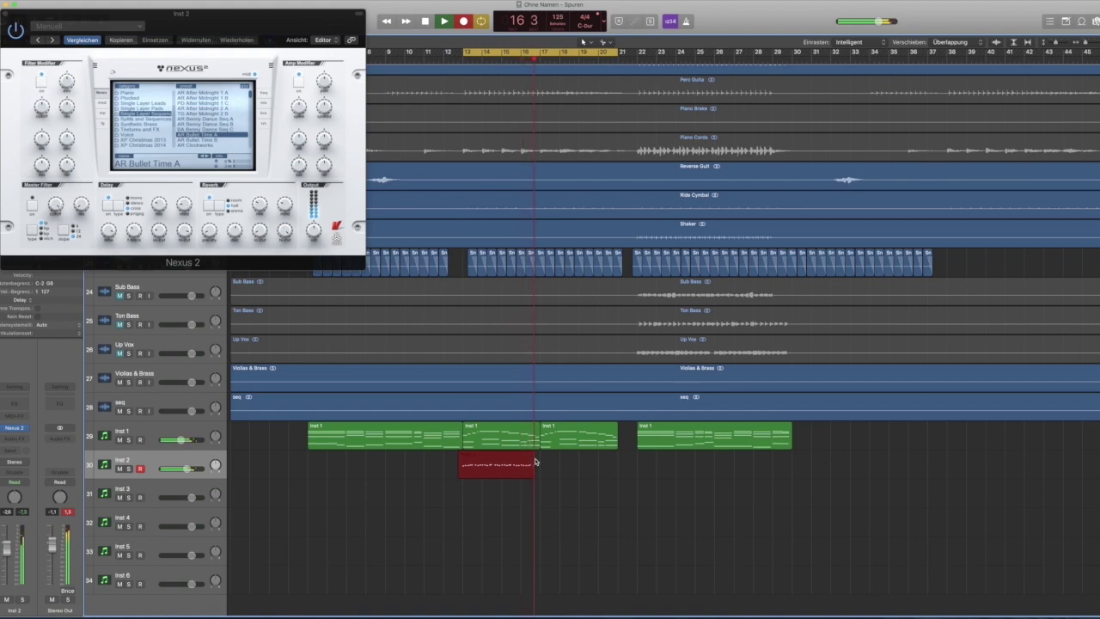
key("space")
key("space")
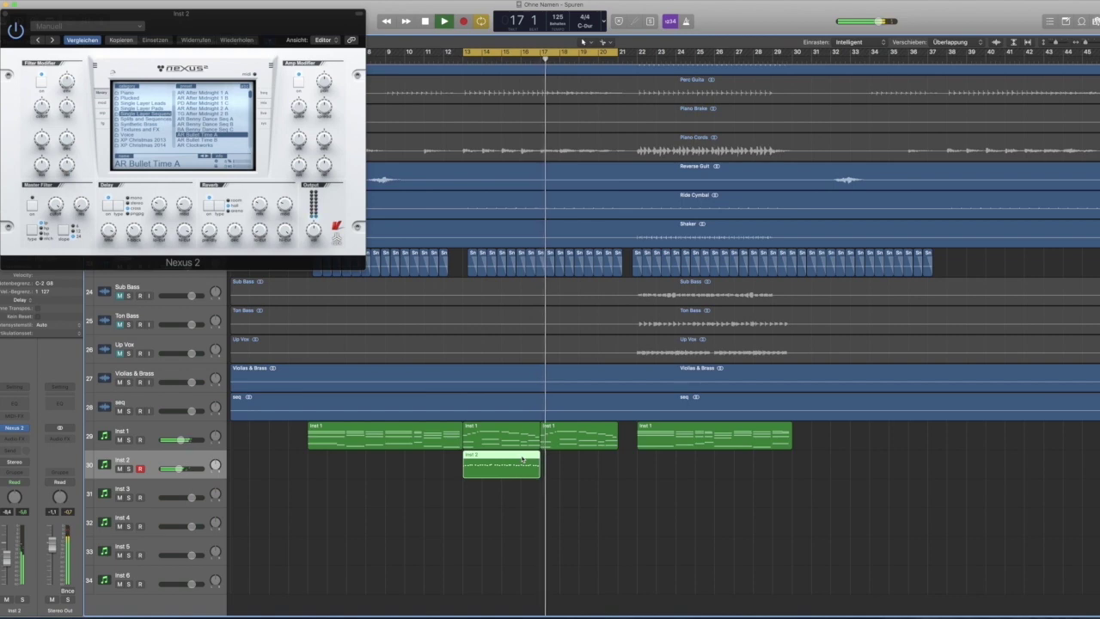
key("Delete")
Record the arpeggiated MIDI part on the Inst 2 track from bar 13 to bar 21.
key("r")
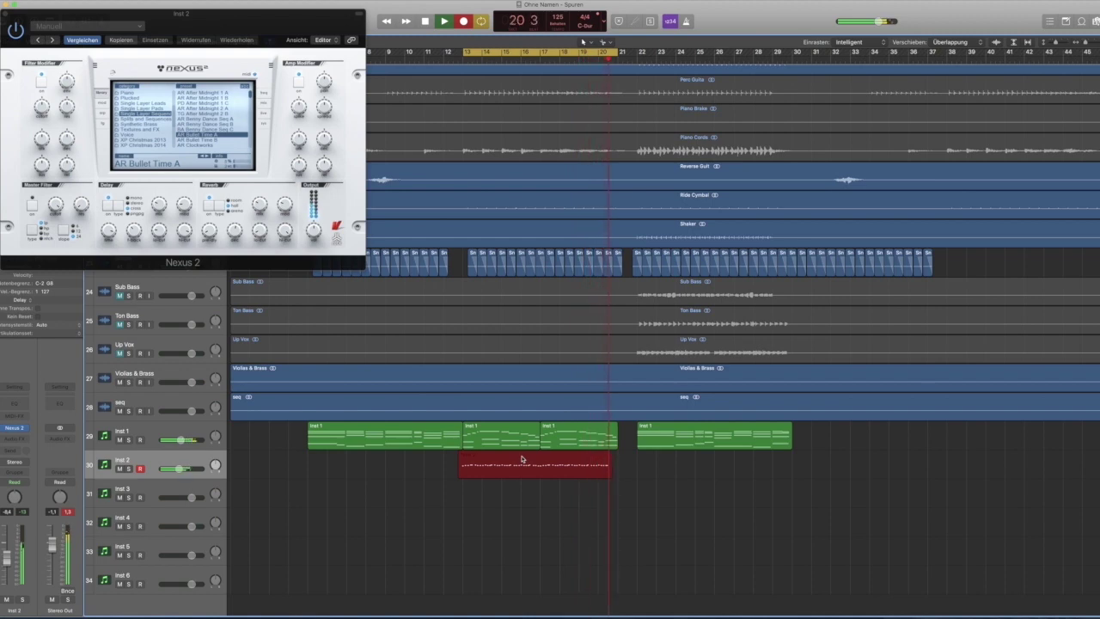
key("space")
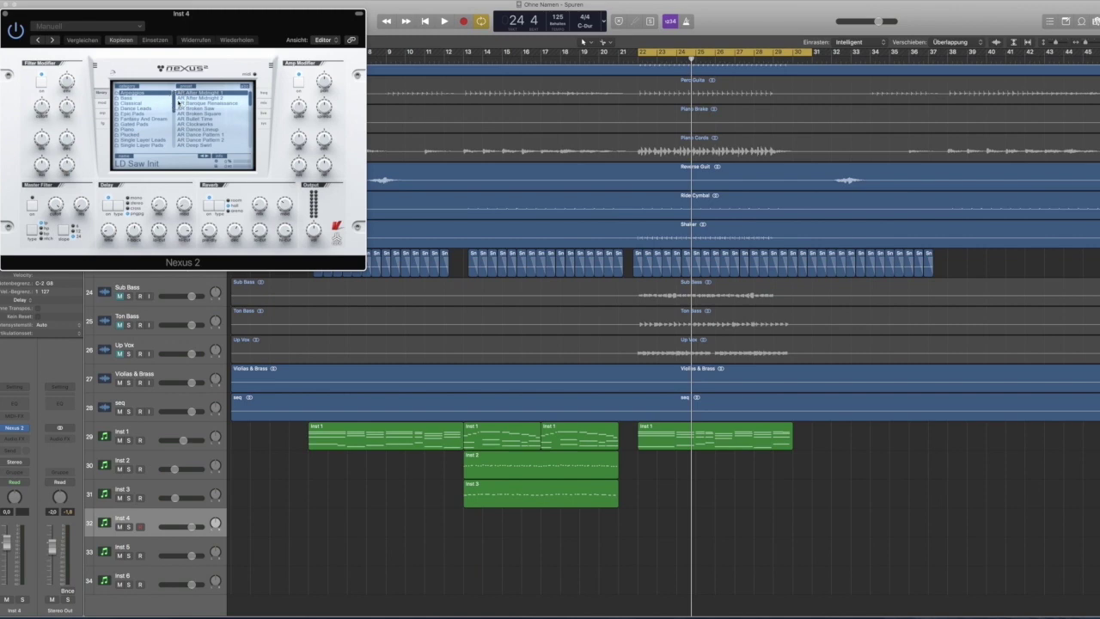
Load the BA Deltabass preset from the Bass category in Nexus 2 on Inst 4 and close the plug-in window.
left_click(125, 98)
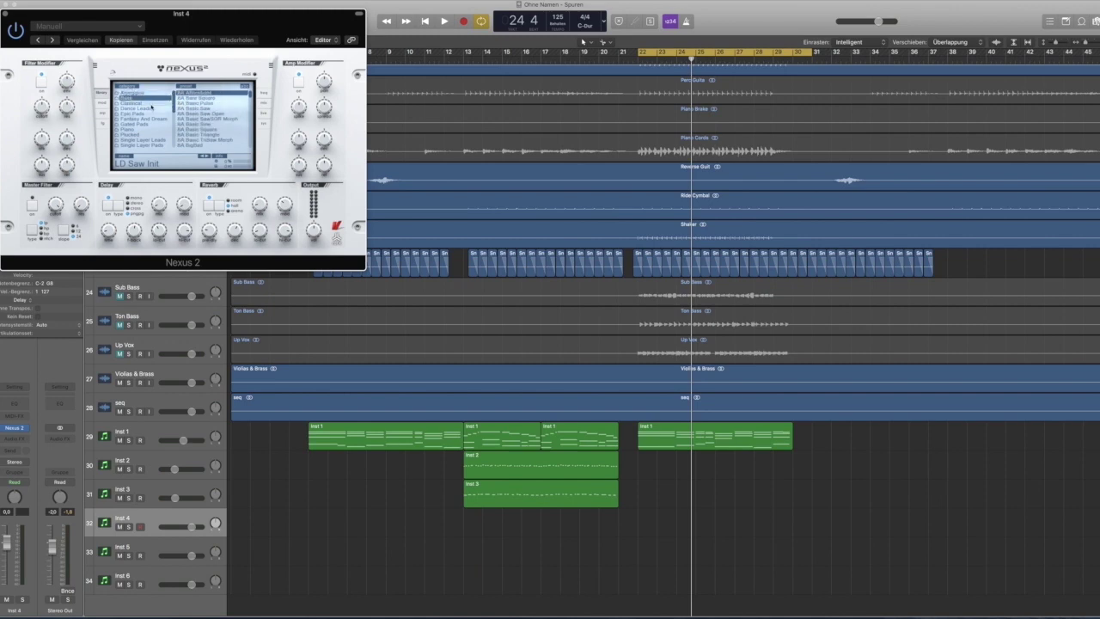
scroll(200, 121, "down", 5)
left_click(200, 130)
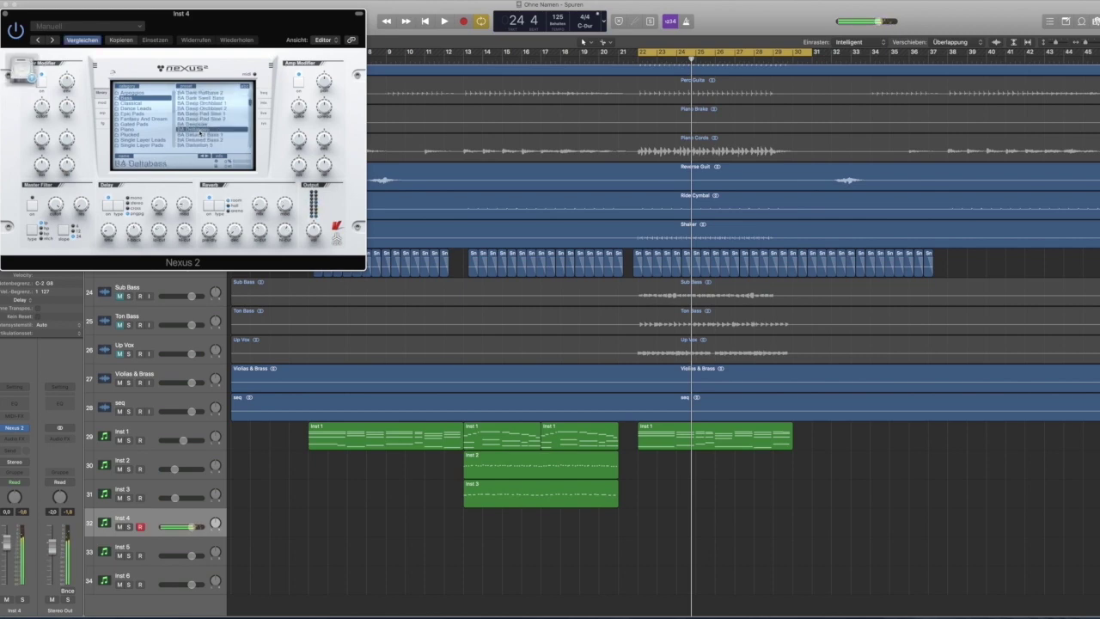
left_click(7, 15)
Record the bass part on the Inst 4 track over the cycle range from bar 22 to bar 30.
key("r")
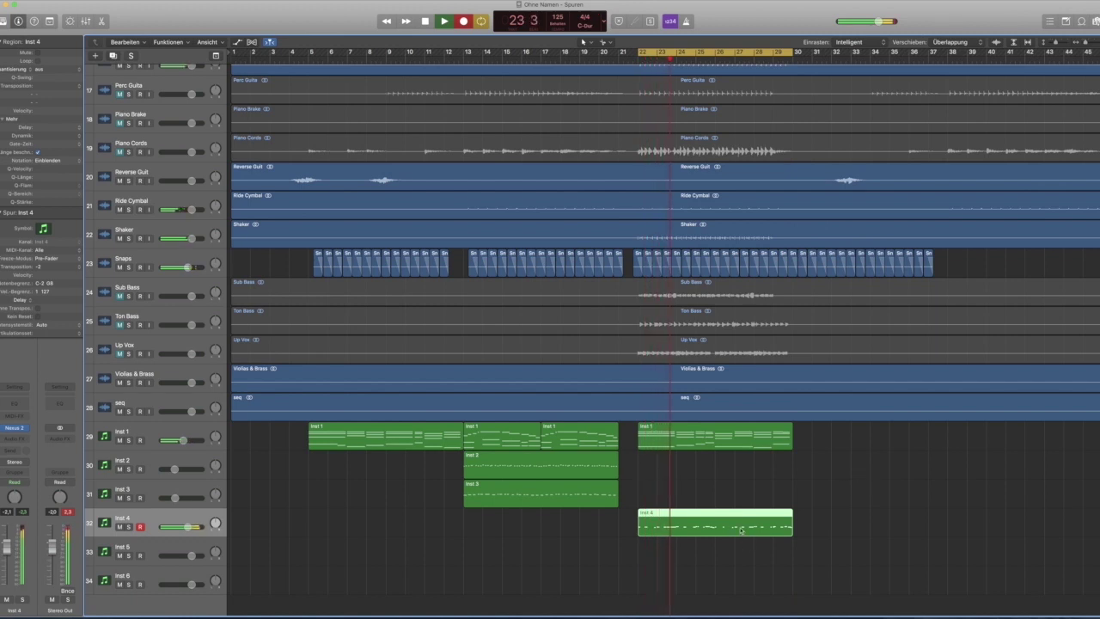
key("space")
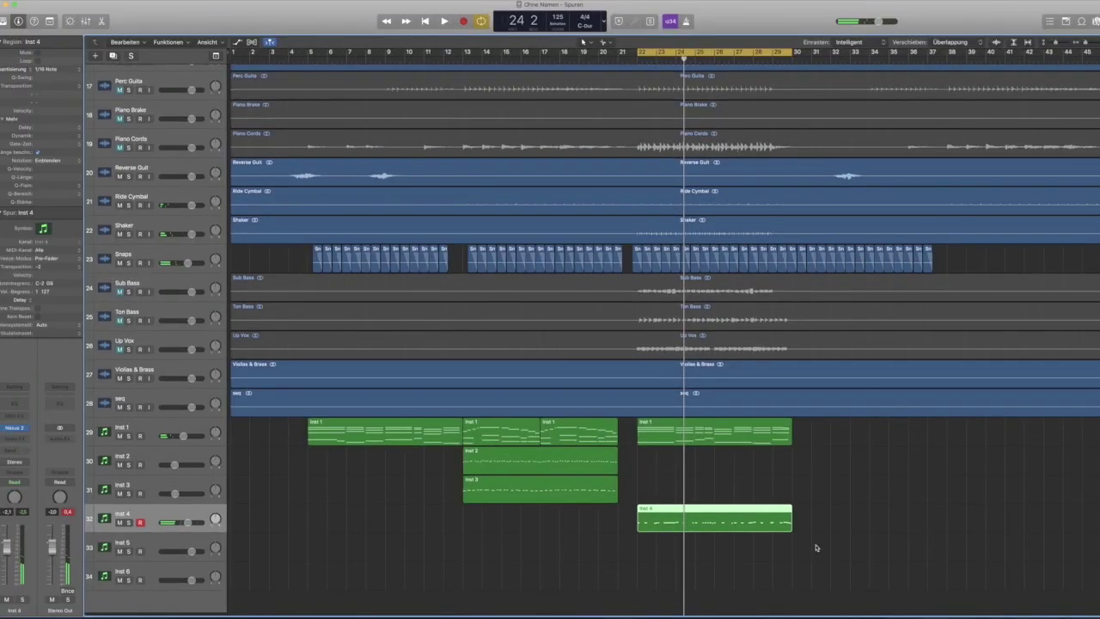
Insert the Obxd synthesizer as the software instrument on the Inst 5 track.
left_click(155, 549)
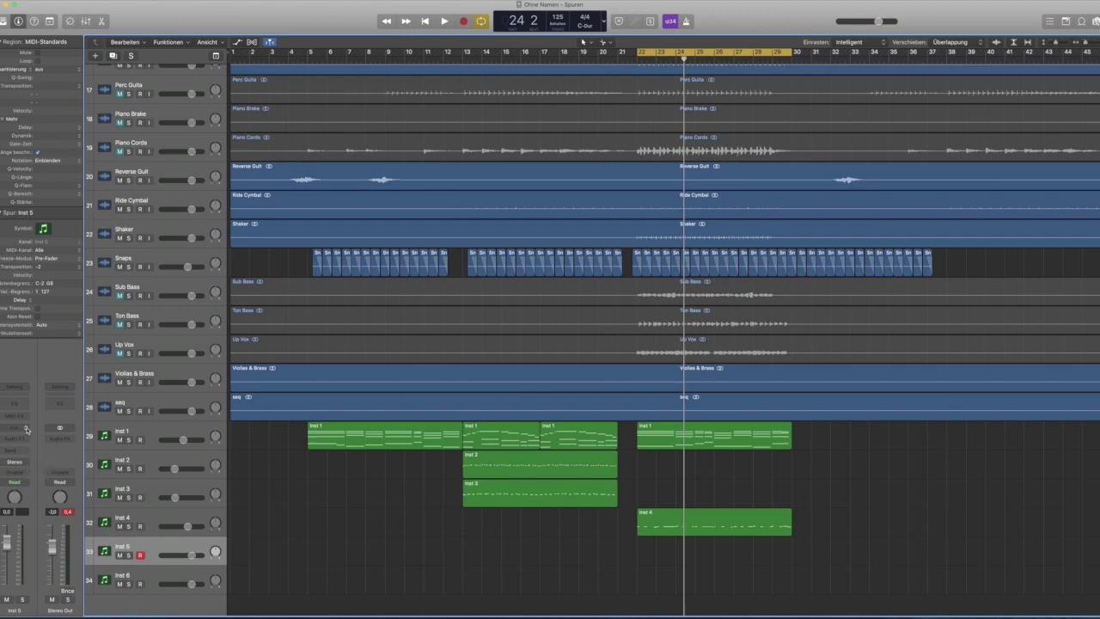
left_click(26, 429)
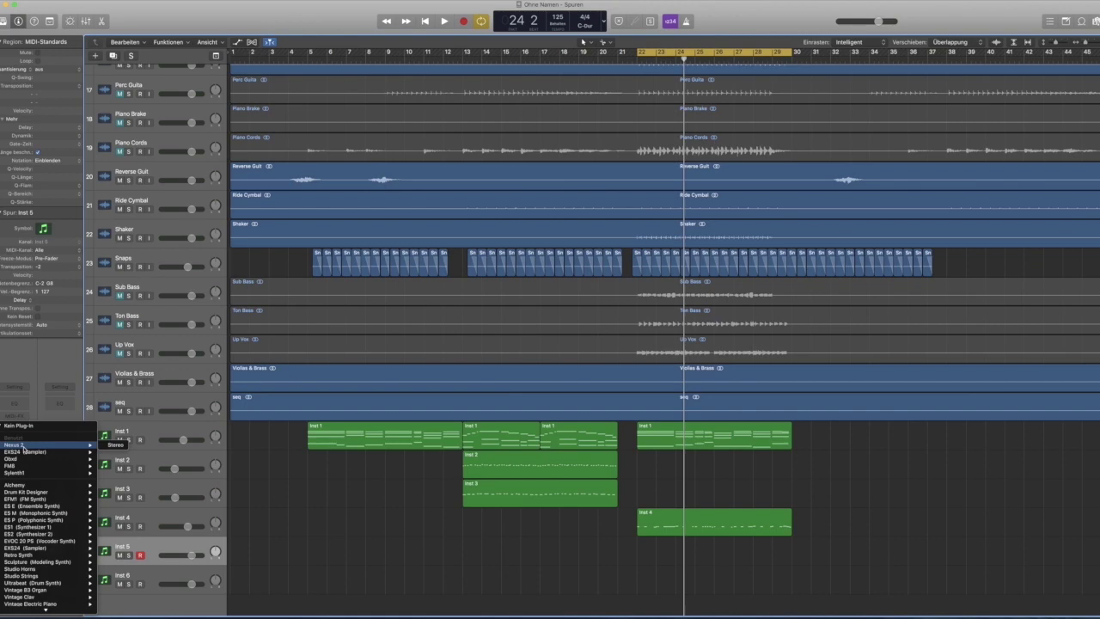
left_click(117, 460)
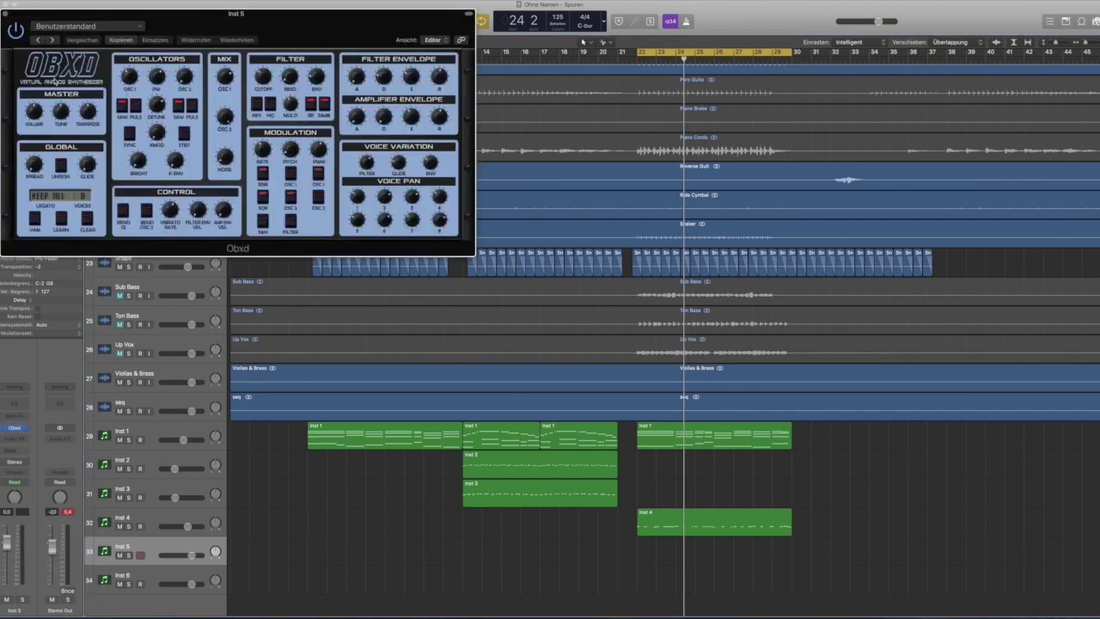
Audition the Obxd presets Axel F Bass, Nena 99 Luftb and Holiday Mini, and load Dance Bass 1.
left_click(138, 29)
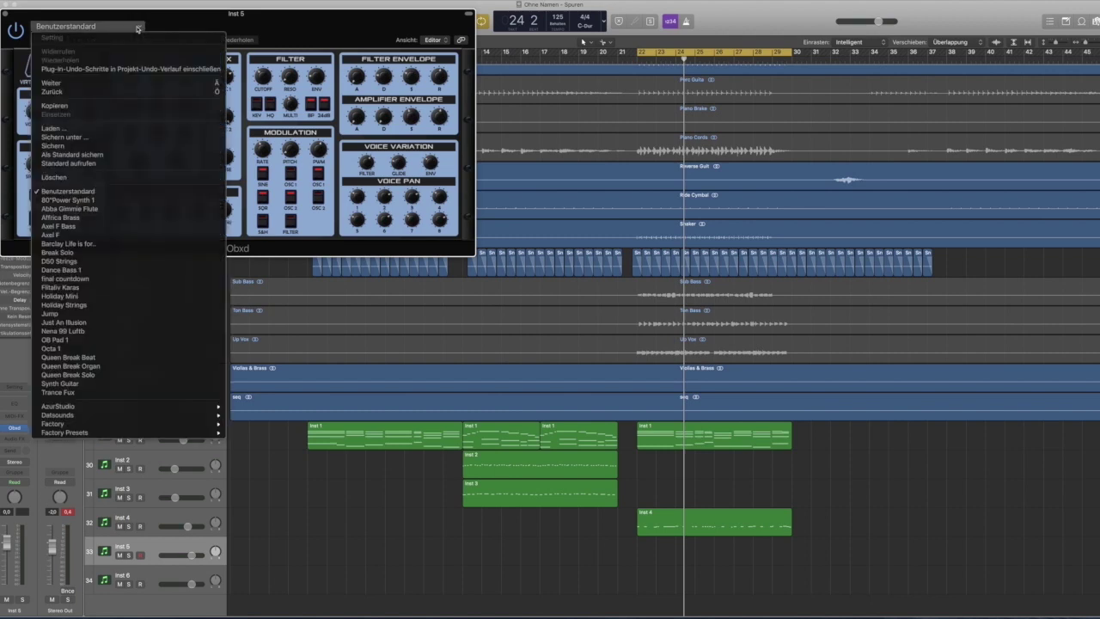
left_click(80, 227)
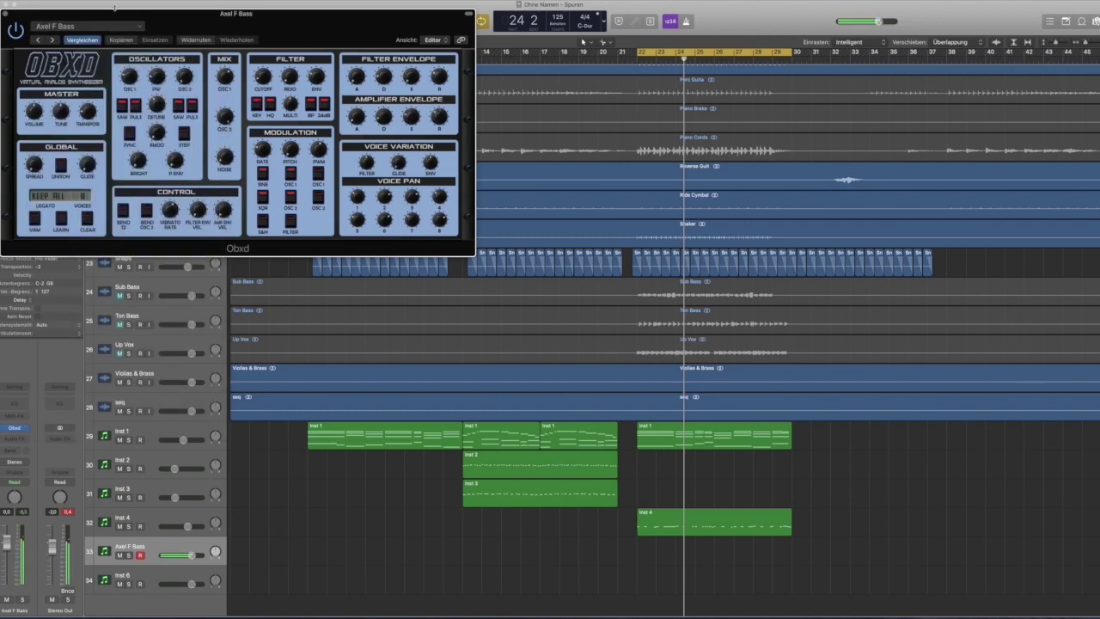
left_click(139, 28)
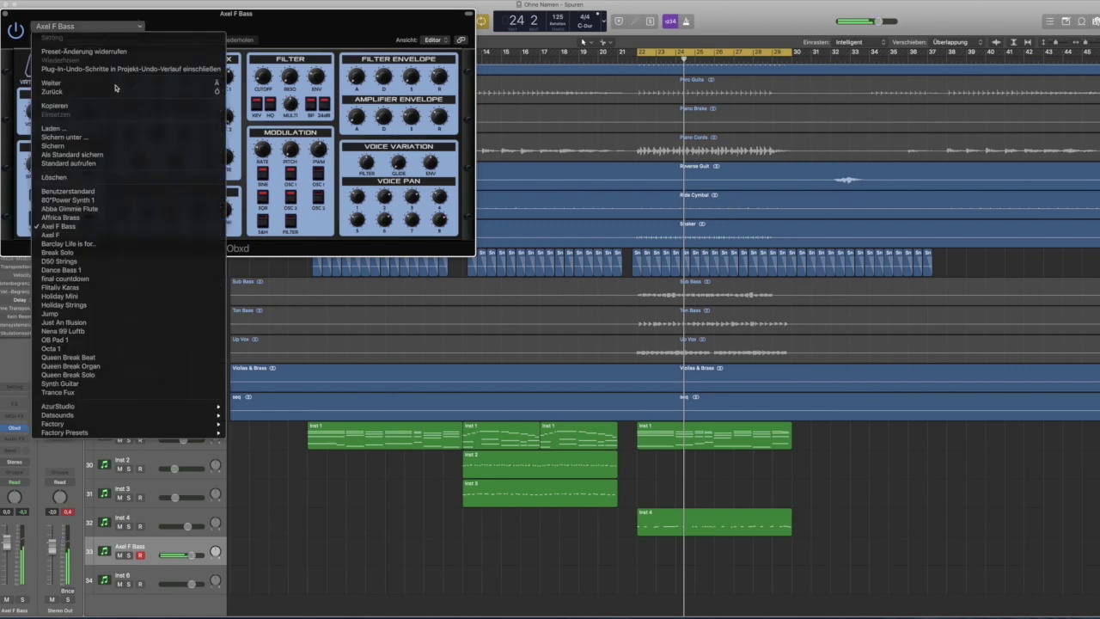
left_click(65, 331)
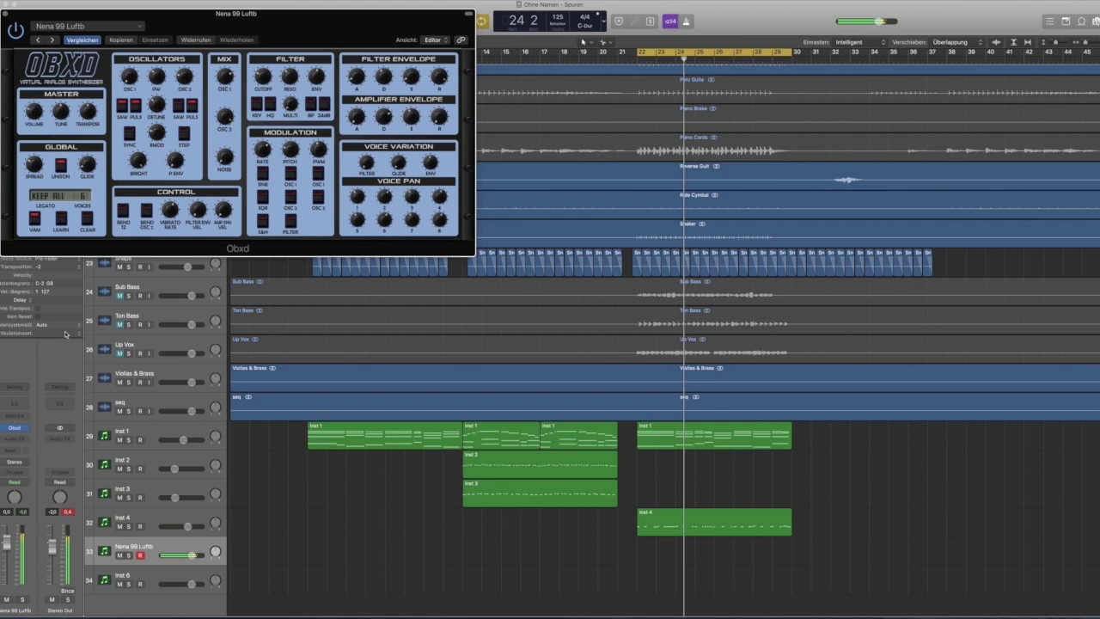
left_click(139, 27)
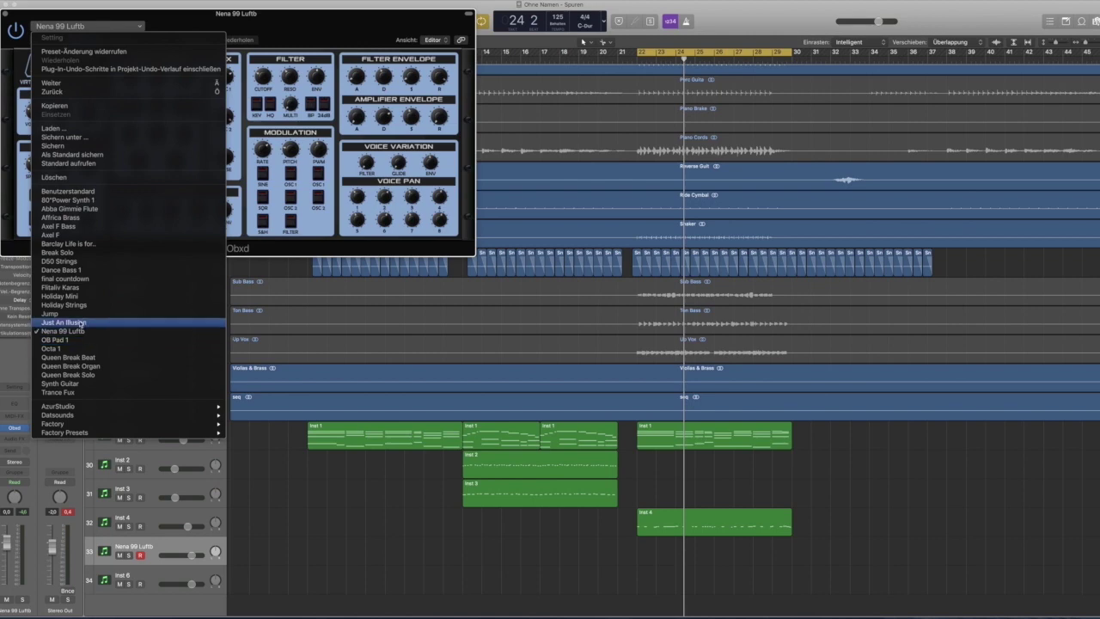
left_click(80, 298)
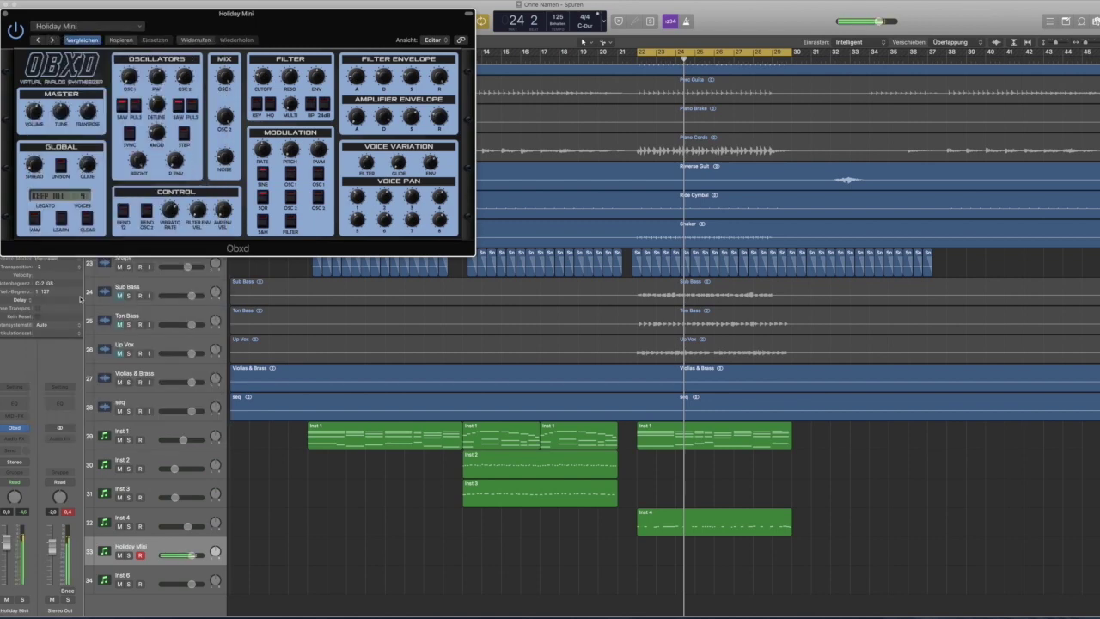
key("space")
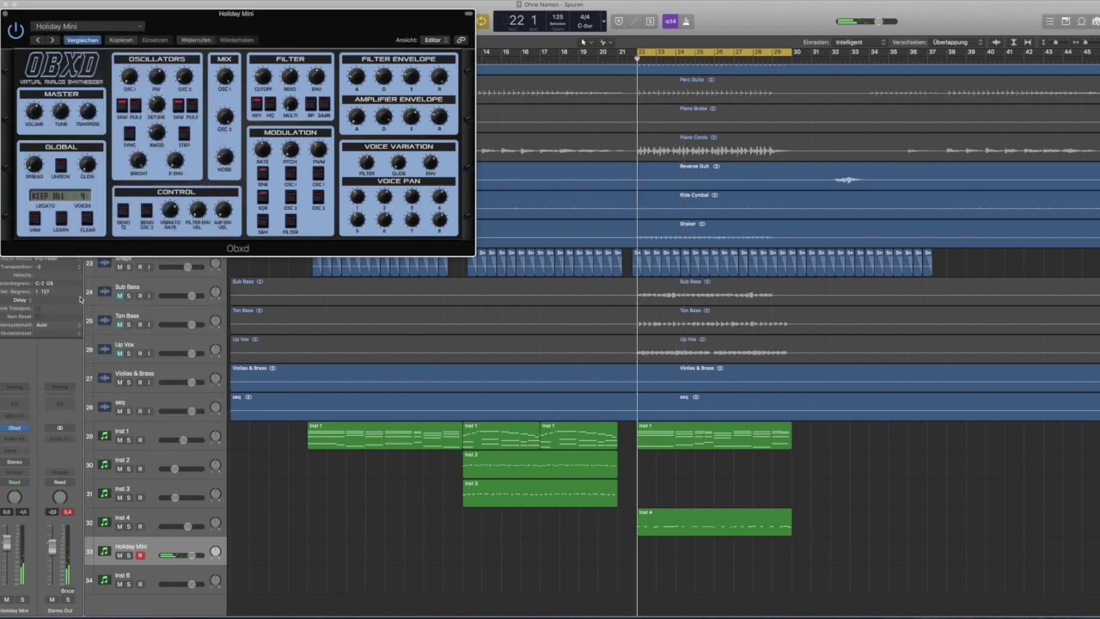
key("space")
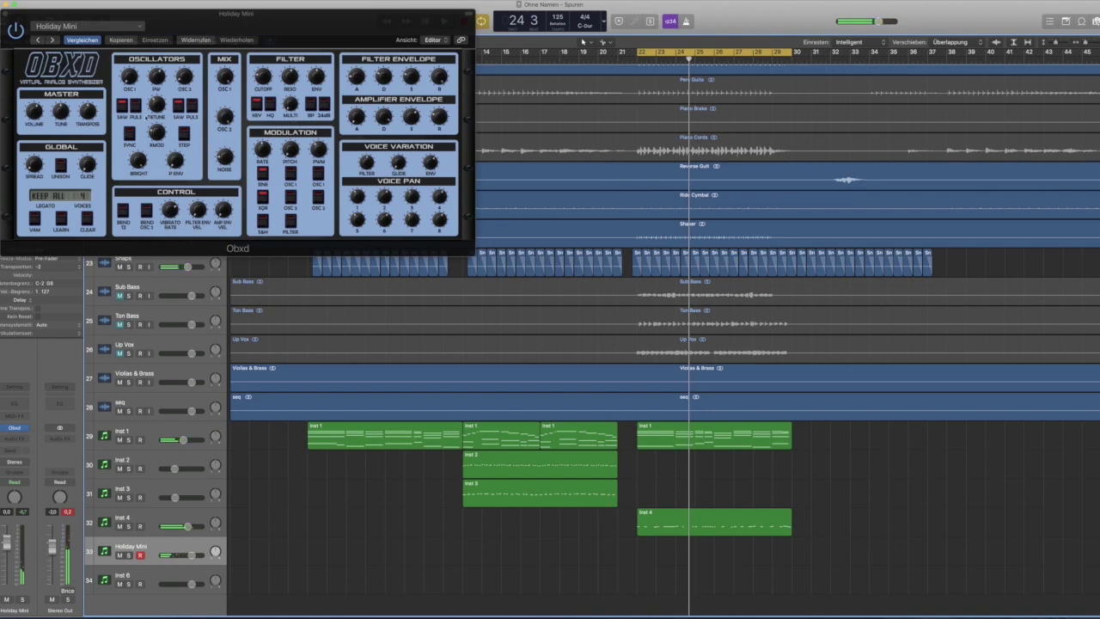
key("]")
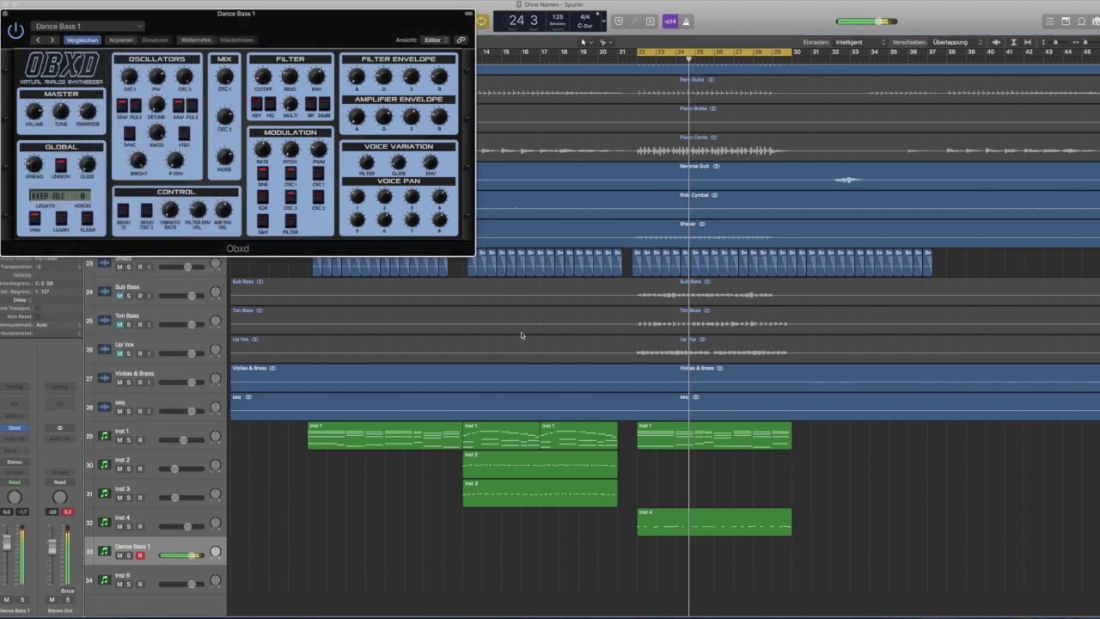
Copy the Inst 4 region at bar 22 down to the Dance Bass 1 track and play it back.
left_click(679, 519)
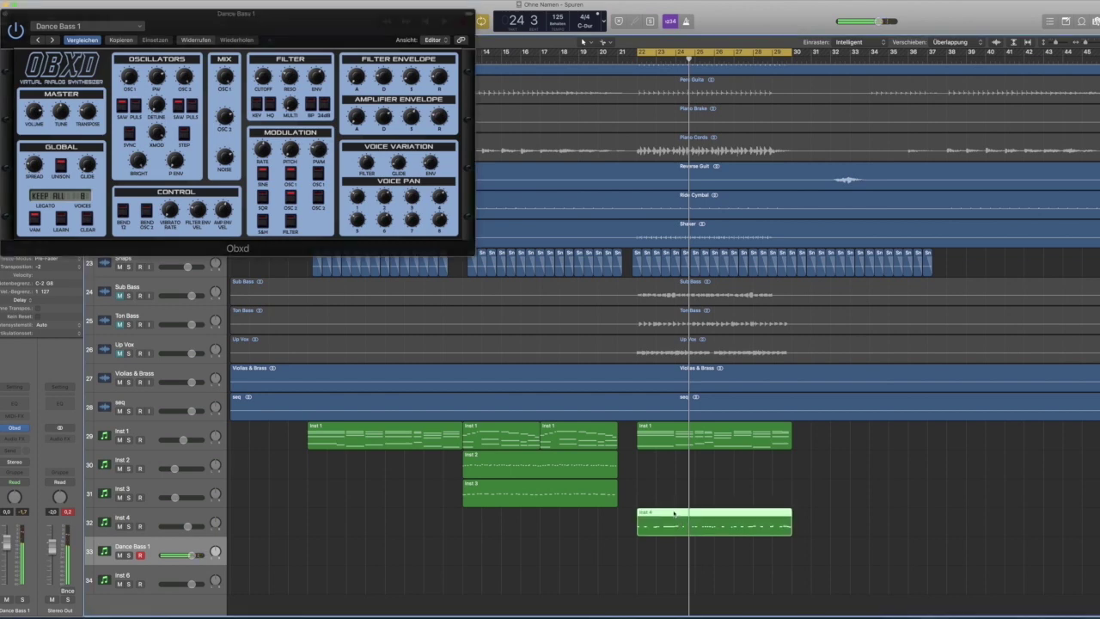
left_click_drag(673, 514, 673, 543)
key("shift+space")
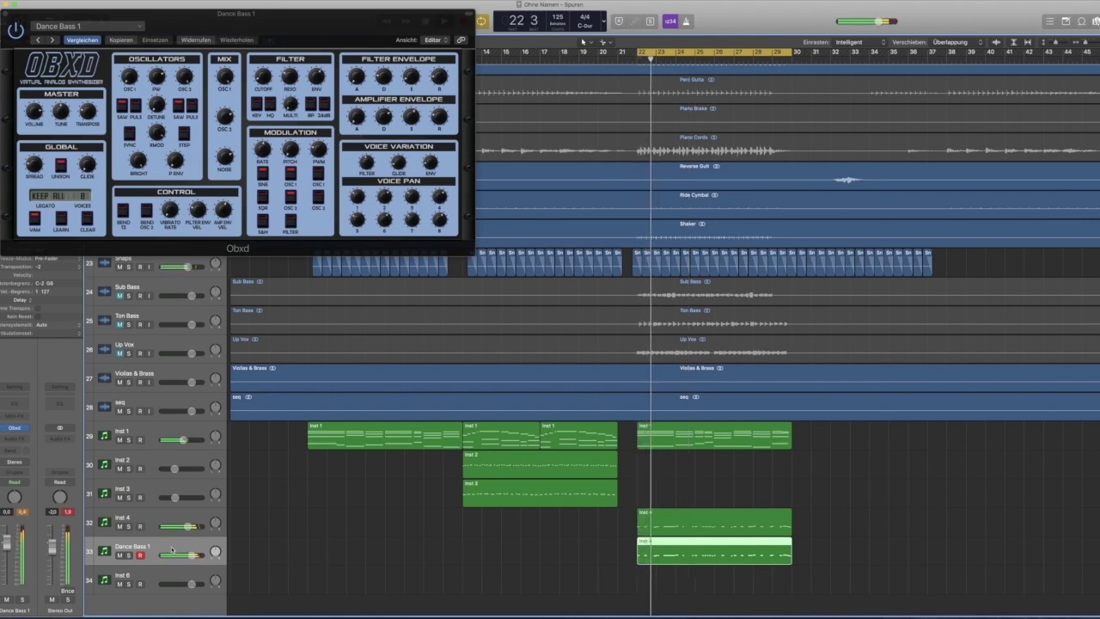
Lower the Stereo Out level to -4.7 dB and reduce the Dance Bass 1 track's volume while playing the section.
left_click_drag(49, 546, 50, 553)
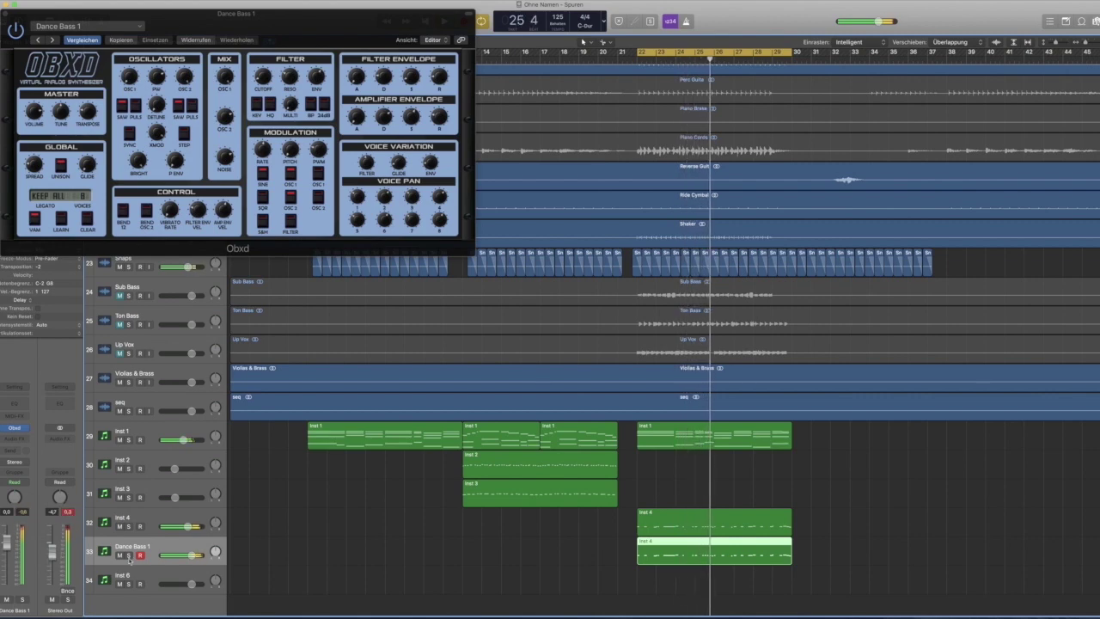
key("space")
key("space")
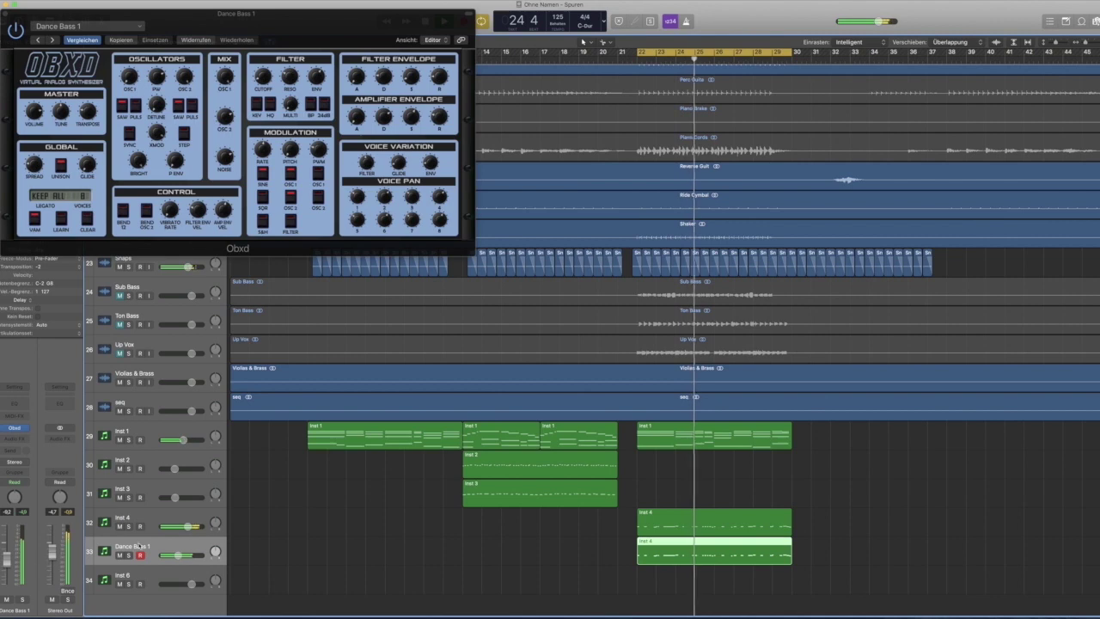
Add a Channel EQ and a Compressor set to the Studio VCA model to the Inst 4 track.
left_click(129, 521)
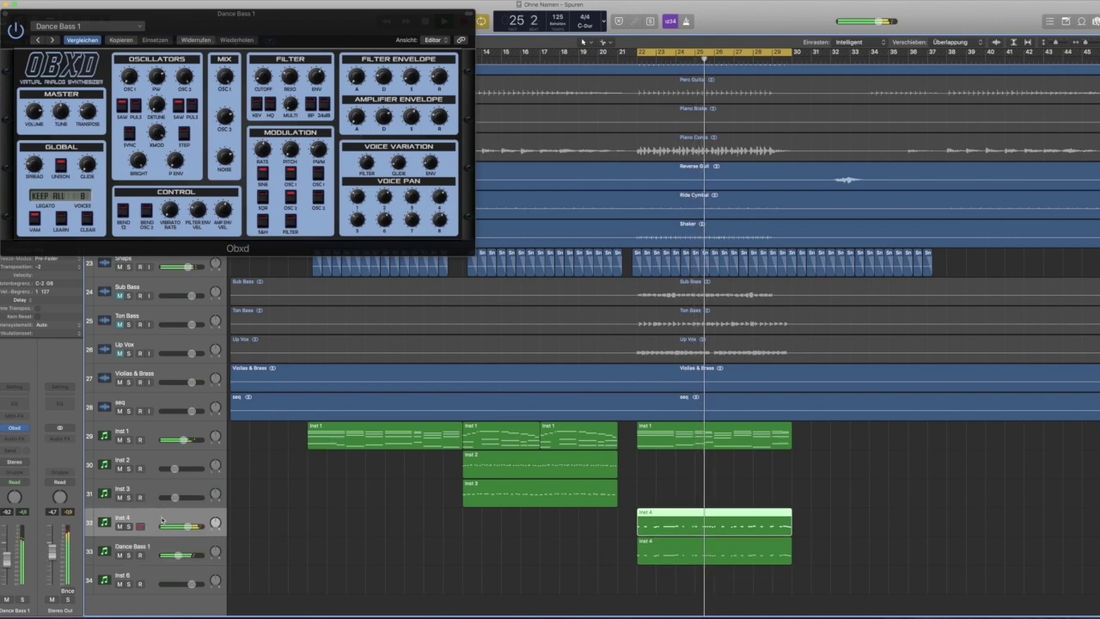
left_click(15, 404)
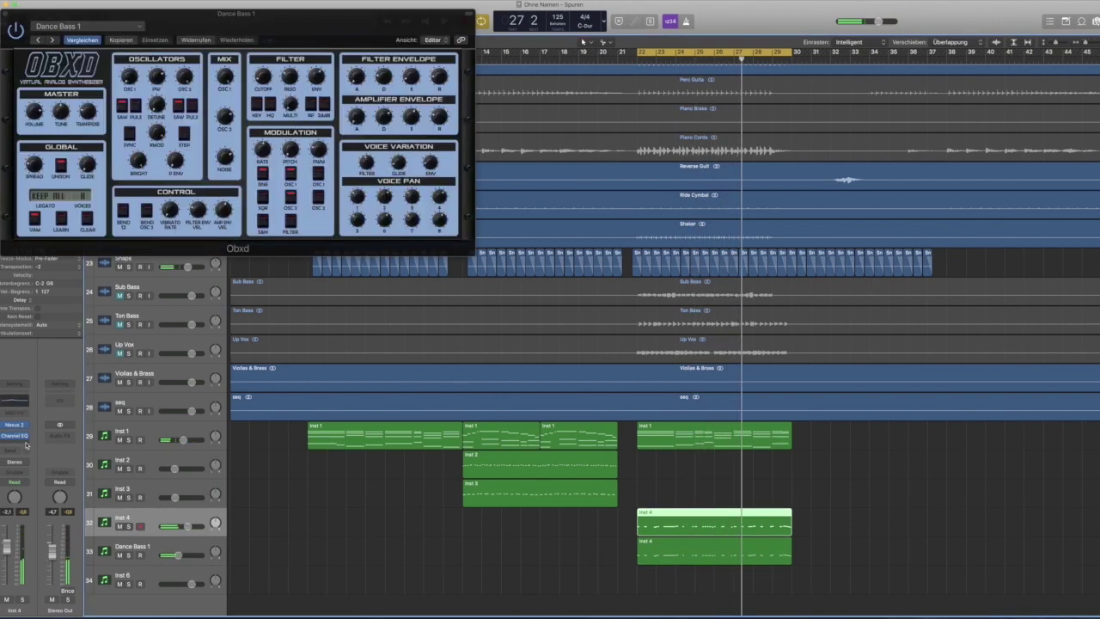
left_click(27, 444)
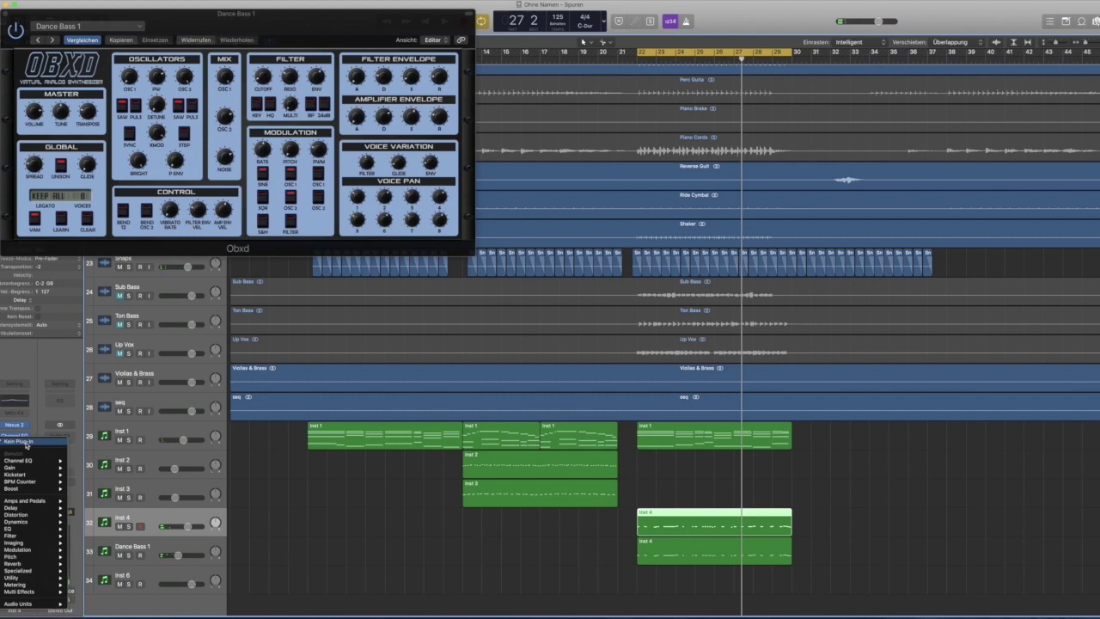
mouse_move(36, 519)
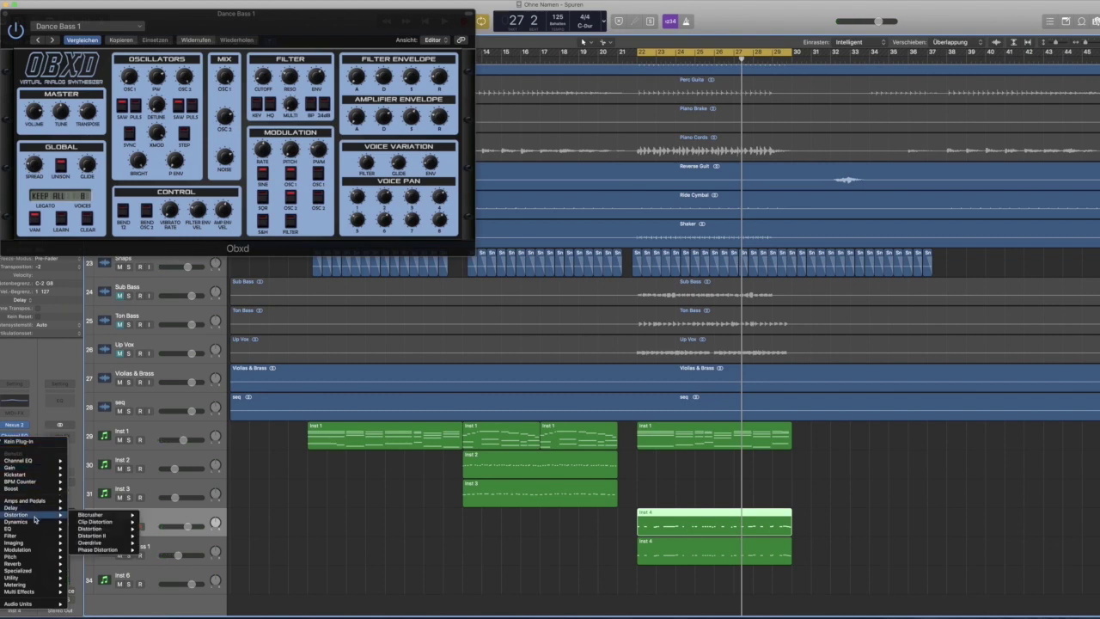
mouse_move(99, 530)
left_click(157, 529)
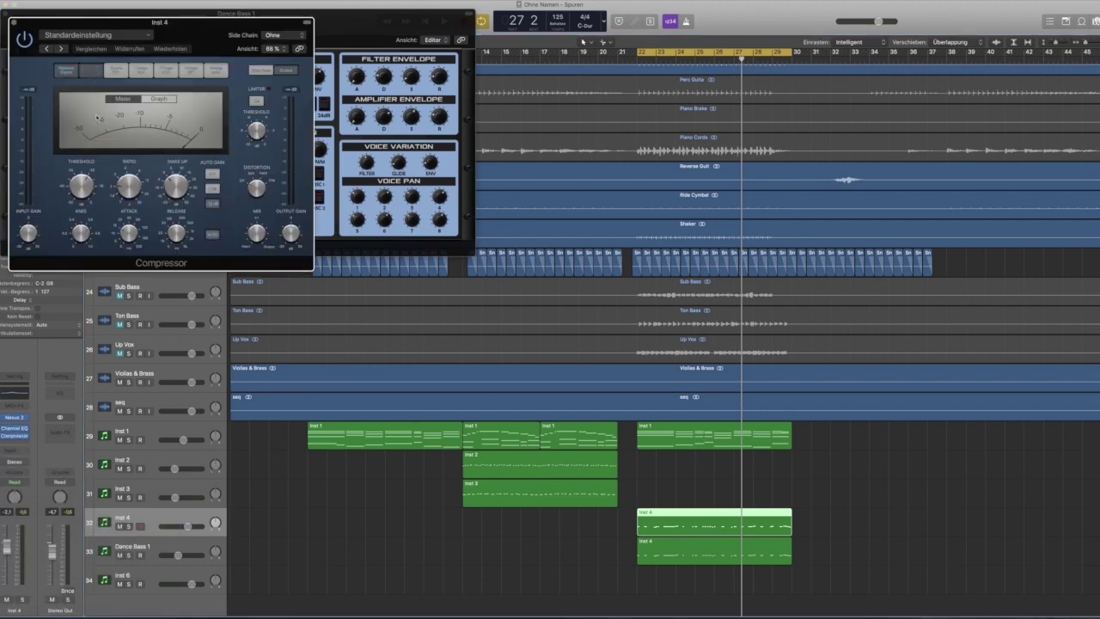
left_click(90, 69)
Play the section from bar 22 and mute Dance Bass 1 to judge the Inst 4 bass without it.
key("space")
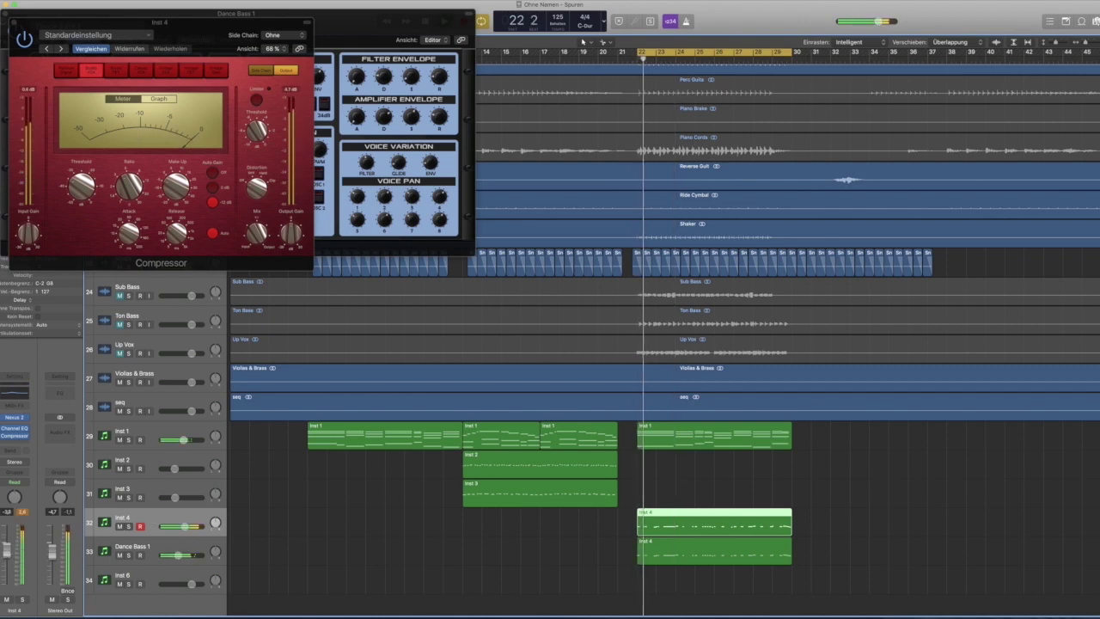
left_click(119, 555)
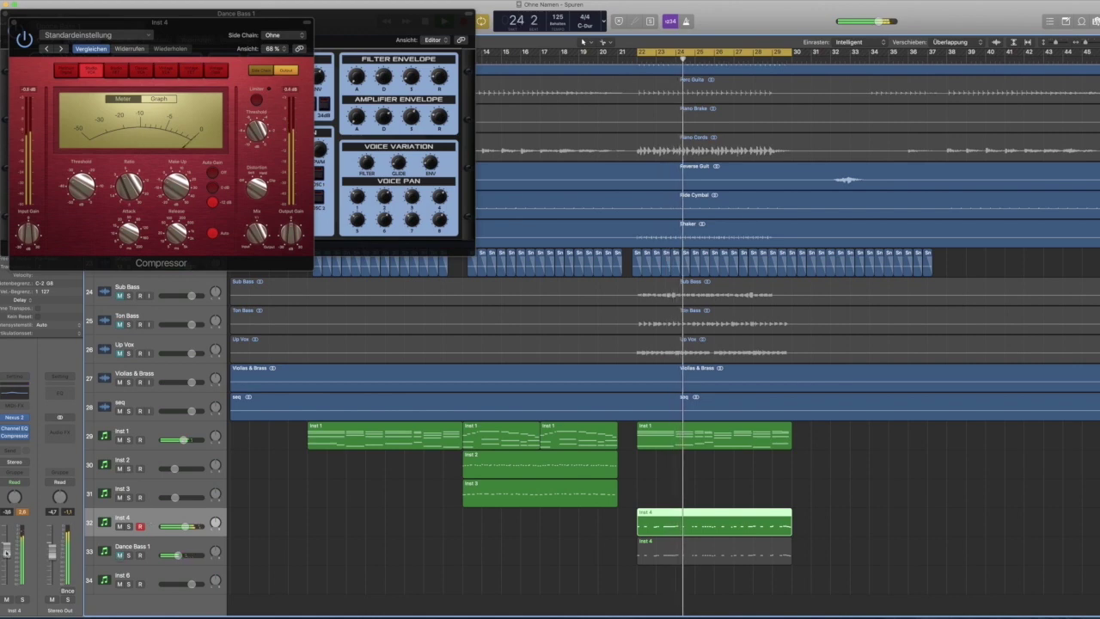
Insert Nexus 2 on the Inst 6 track and load the preset PL Mute Guitars 2 from the Plucked category.
left_click(170, 579)
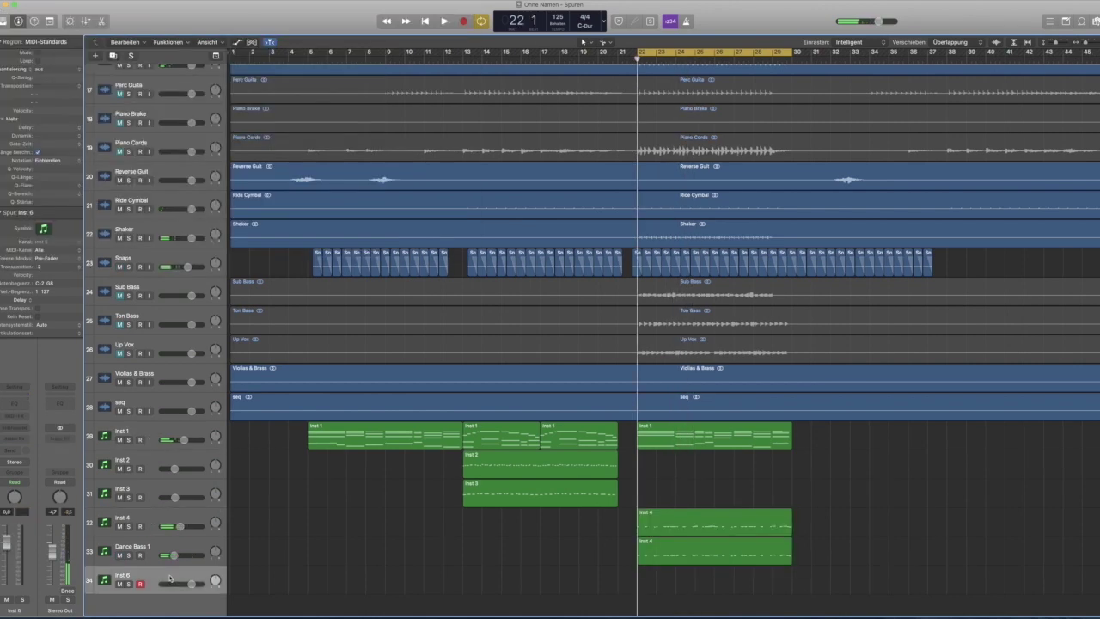
left_click(25, 418)
left_click(28, 414)
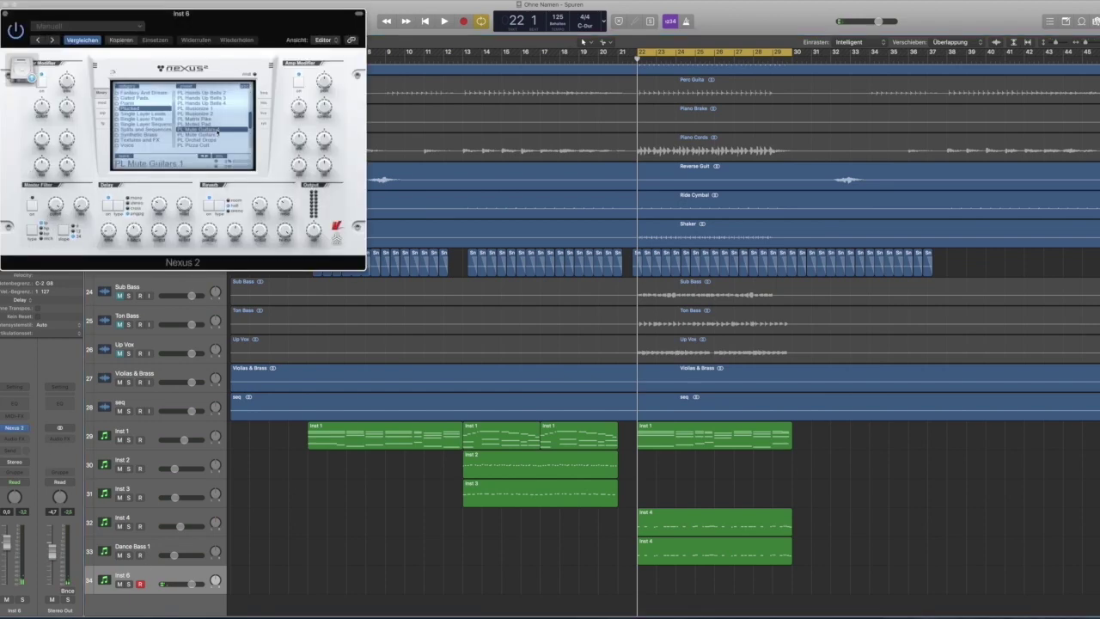
left_click(212, 135)
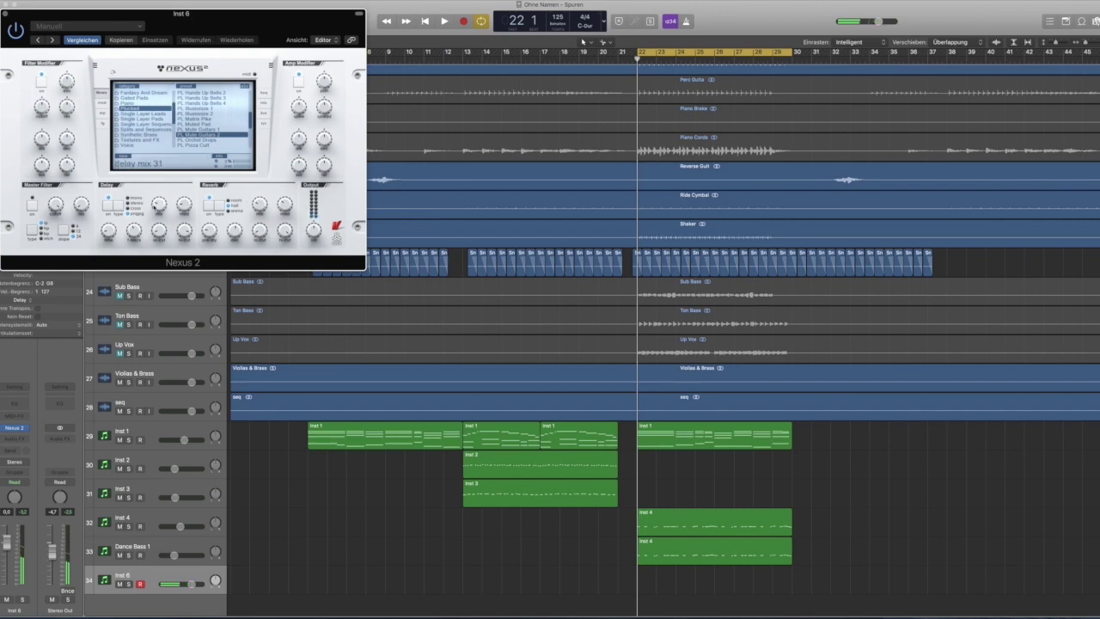
key("super+w")
Record a four-bar part on the Inst 6 track at bar 22 and repeat the region once so it reaches bar 30.
key("space")
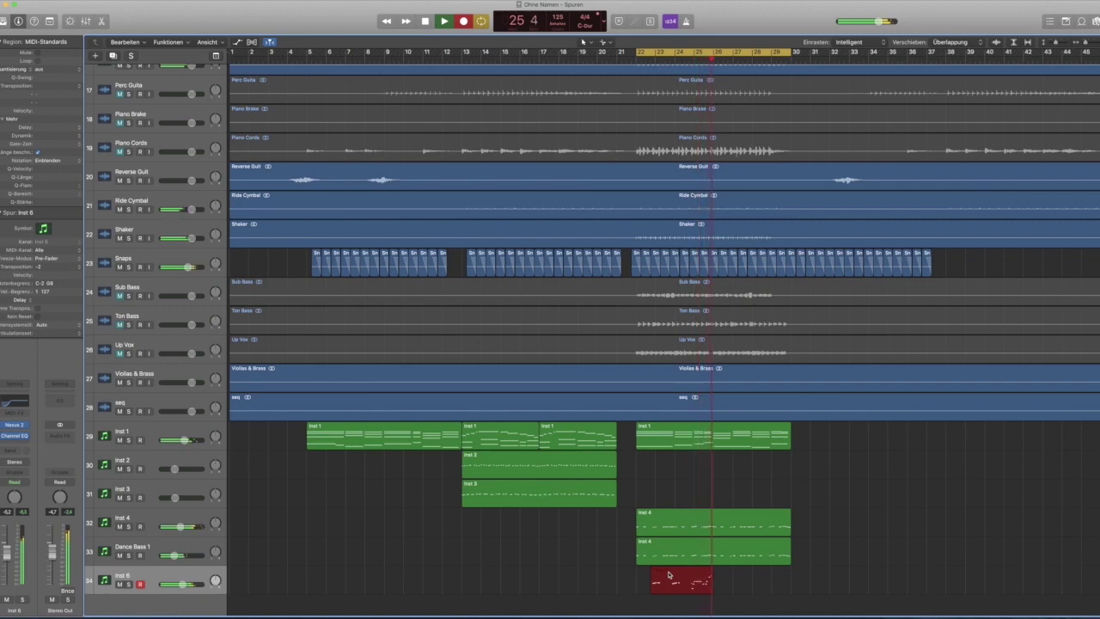
key("space")
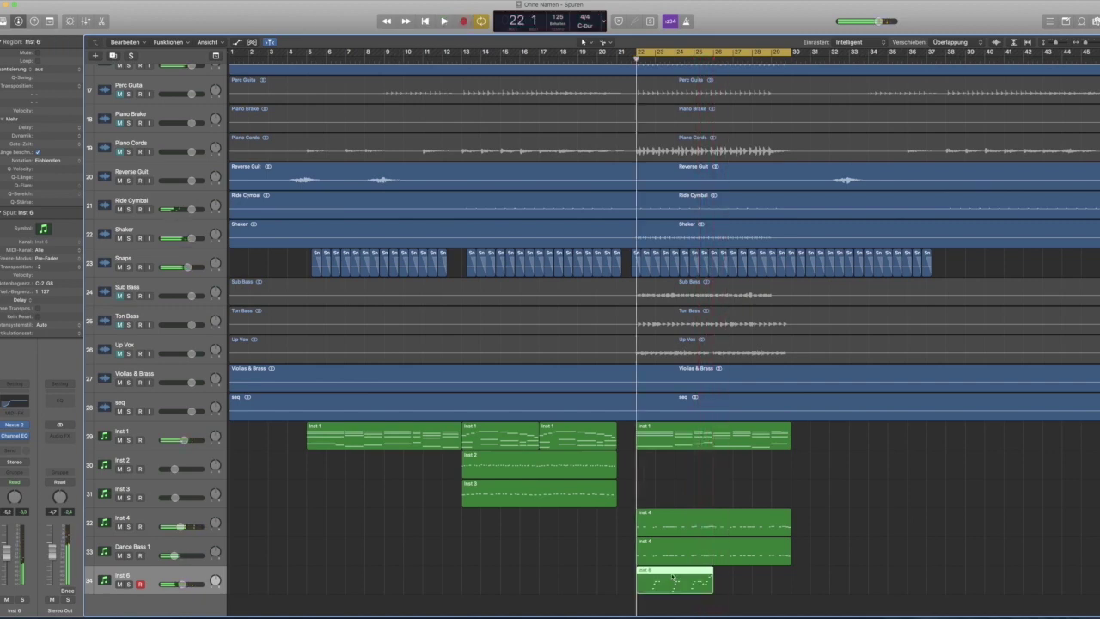
key("super+r")
left_click(344, 575)
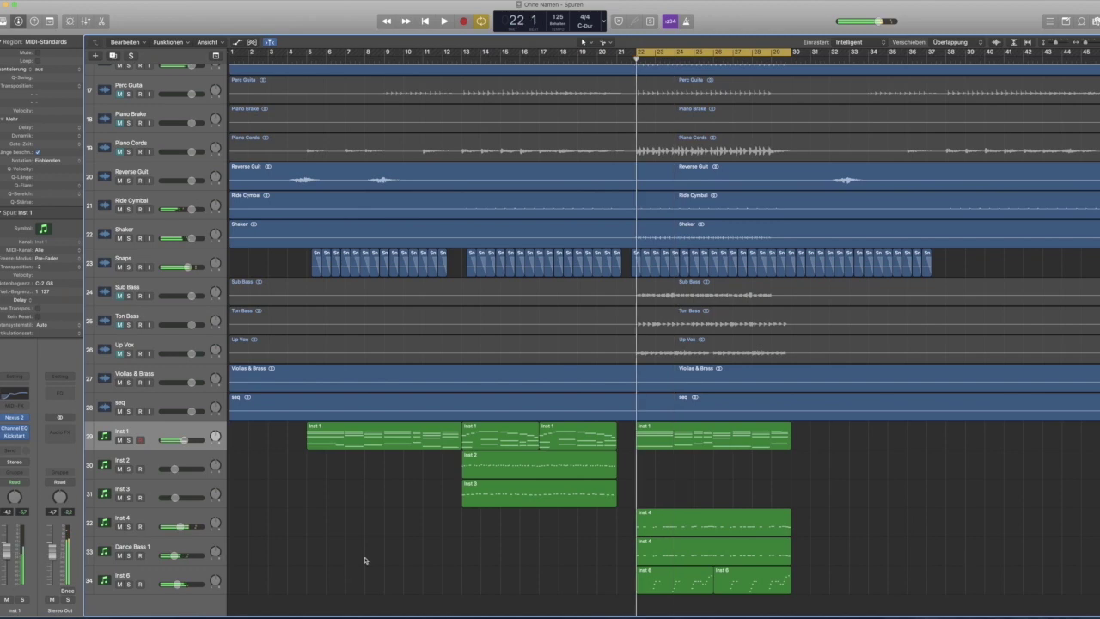
Play the arrangement briefly from bar 5 and again from the beginning.
left_click(307, 57)
key("space")
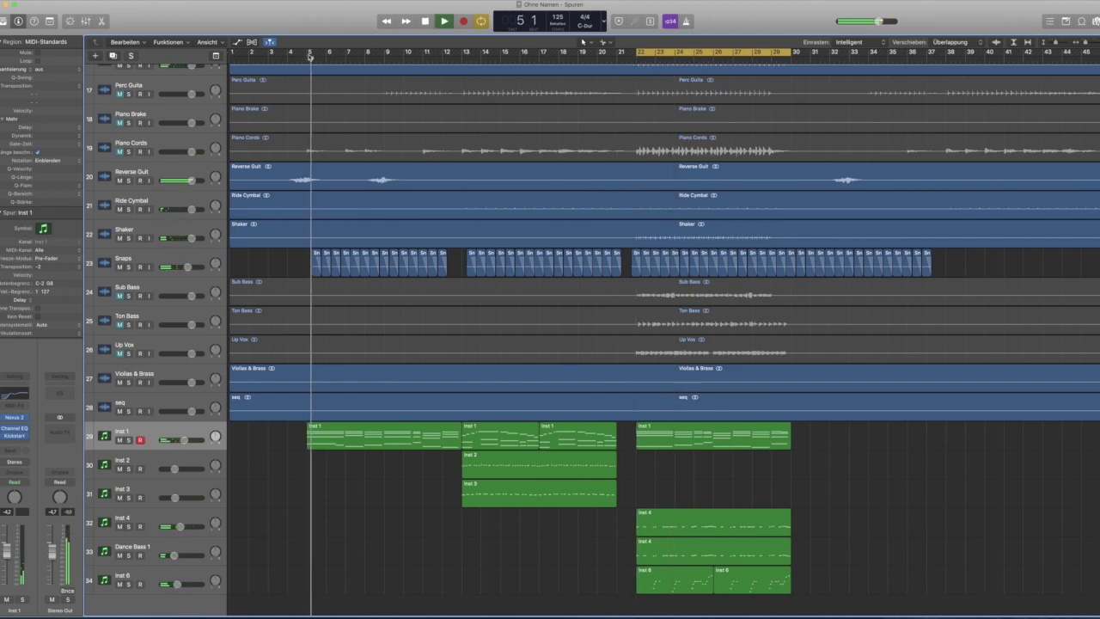
key("space")
key("Return")
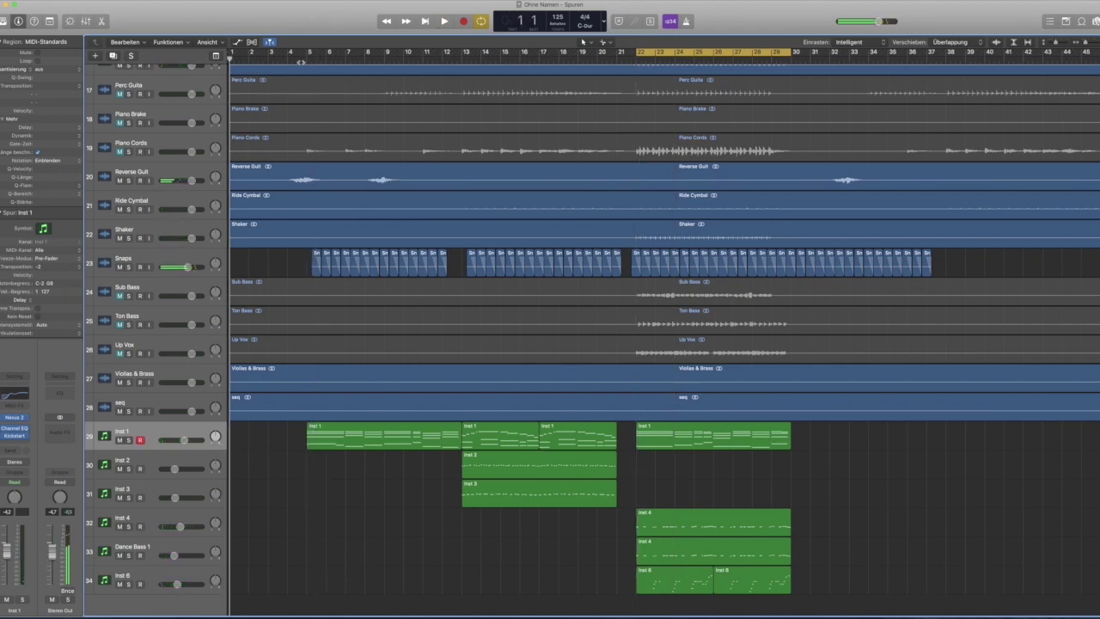
key("space")
scroll(447, 564, "down", 1)
scroll(447, 564, "up", 1)
Create one new software instrument track with an empty channel strip below Inst 6.
left_click(188, 577)
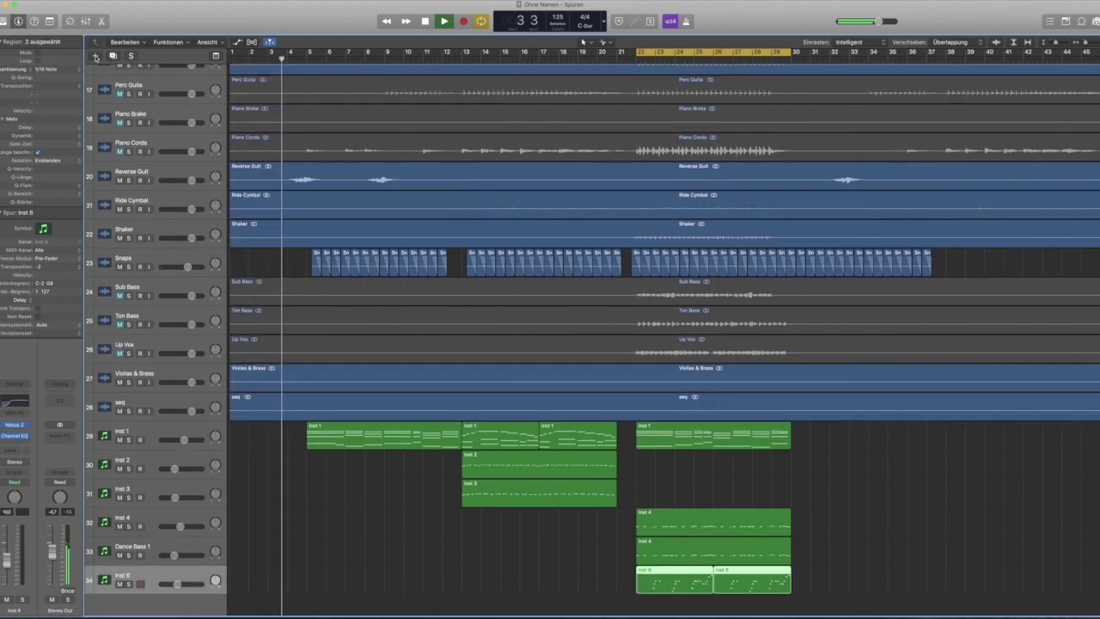
left_click(96, 56)
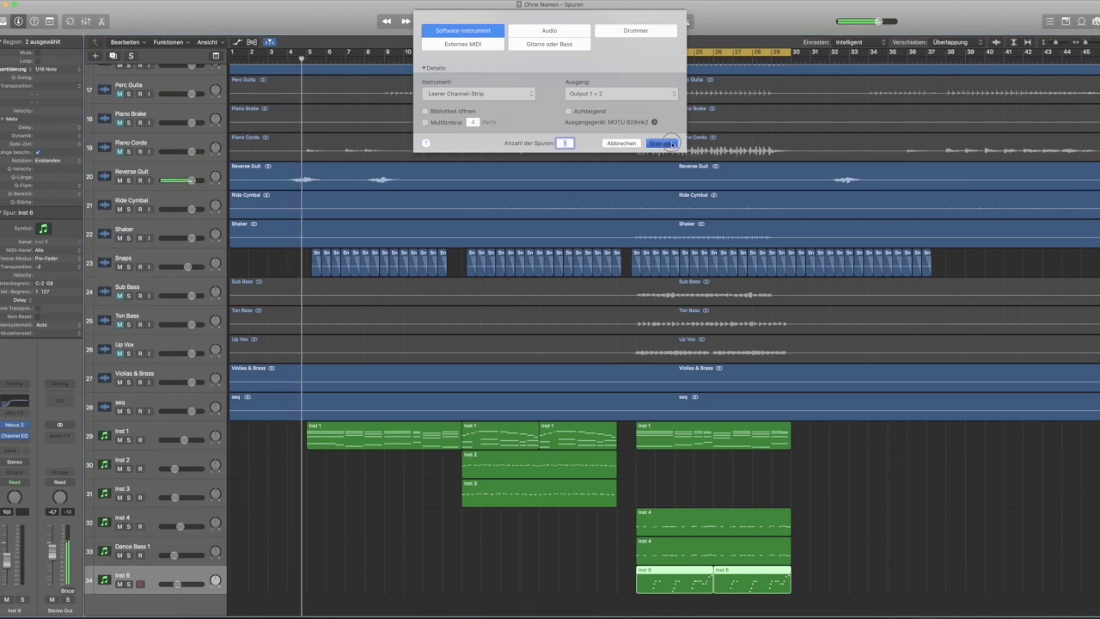
left_click(622, 142)
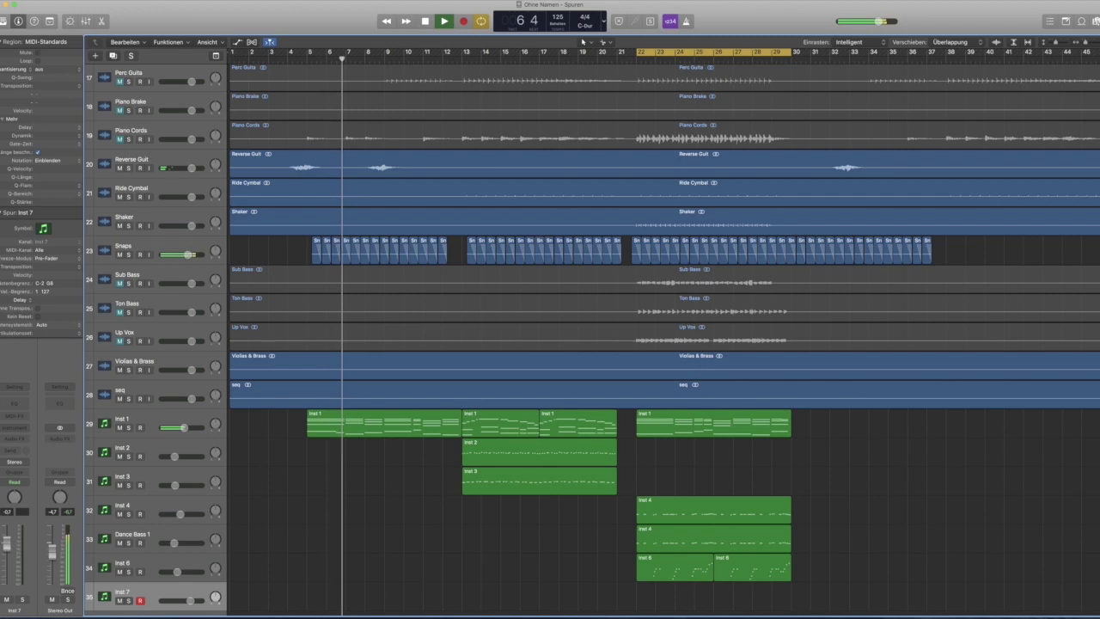
Insert the EXS24 sampler in stereo on the Inst 7 track and load the VEH2 FX 01 instrument.
left_click(26, 427)
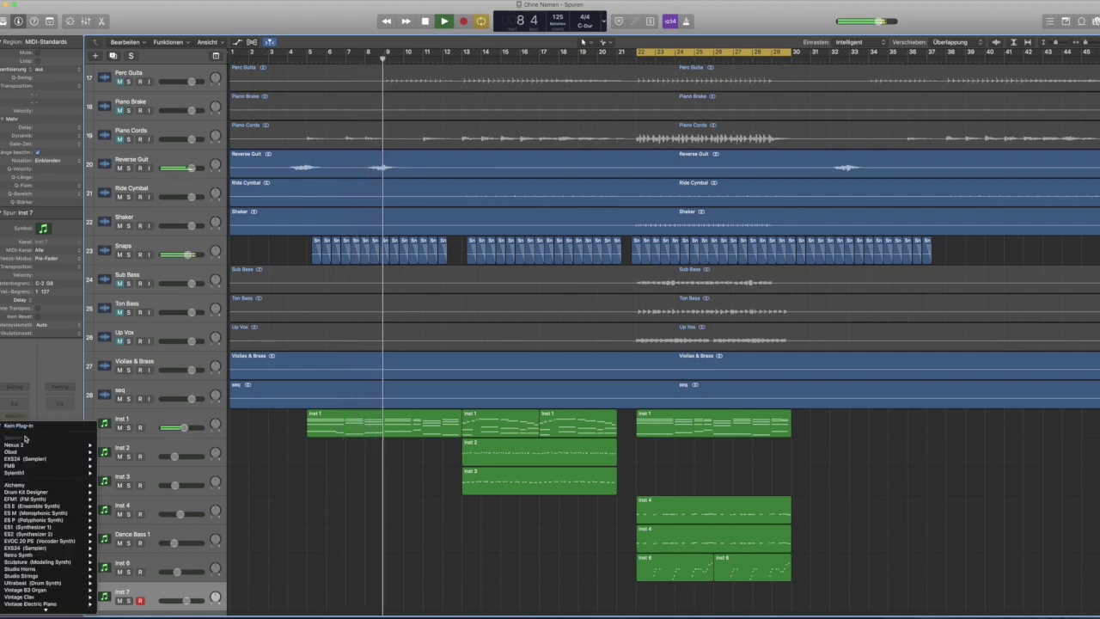
mouse_move(26, 453)
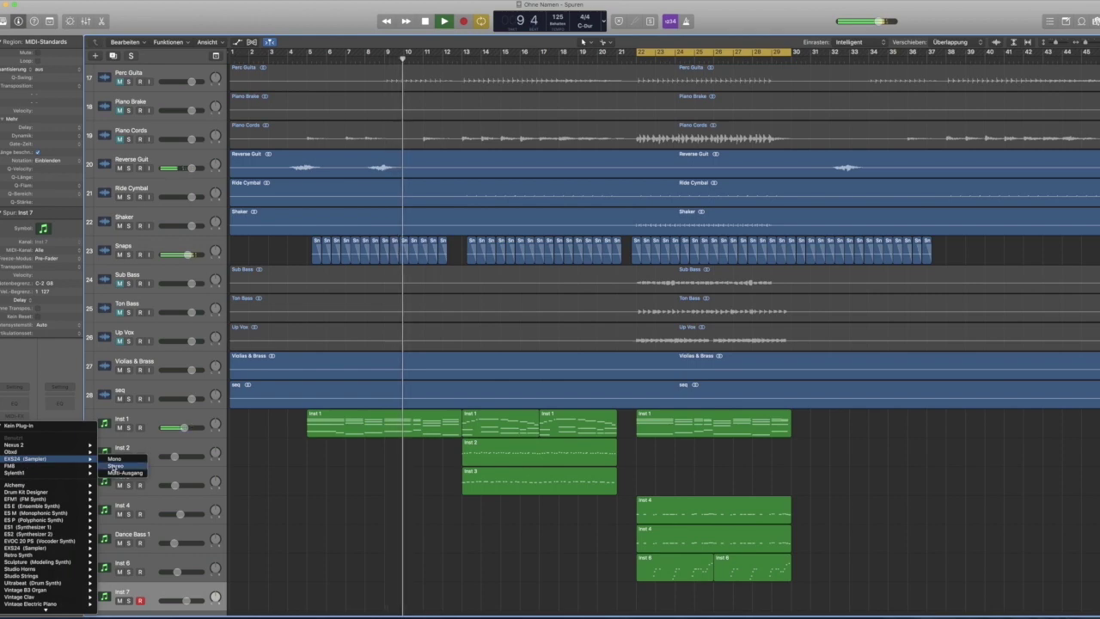
left_click(110, 455)
left_click(210, 59)
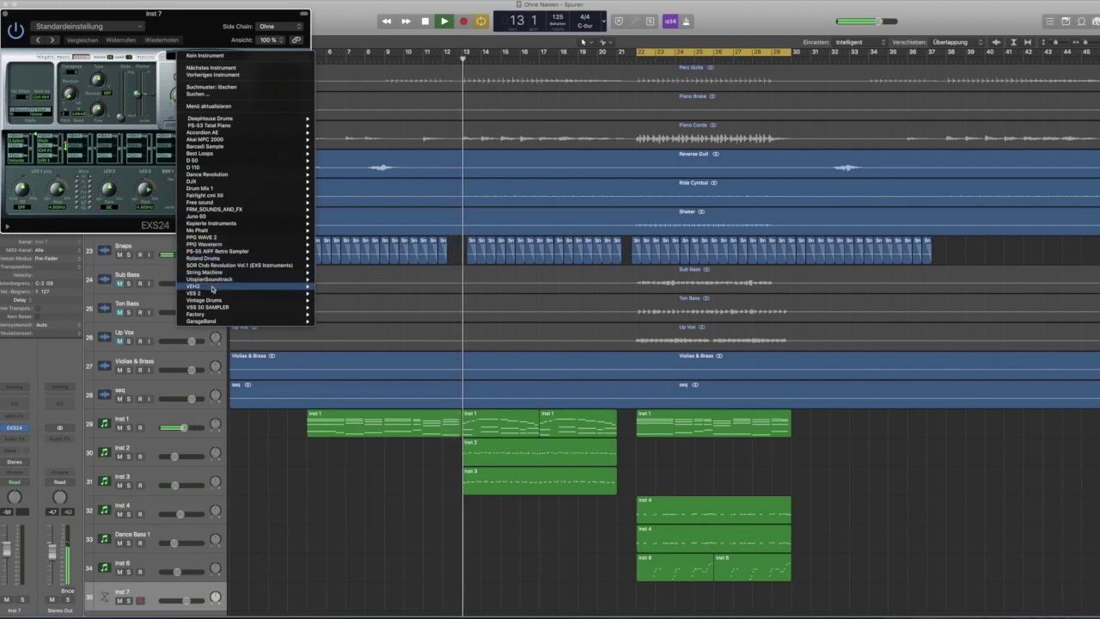
mouse_move(212, 289)
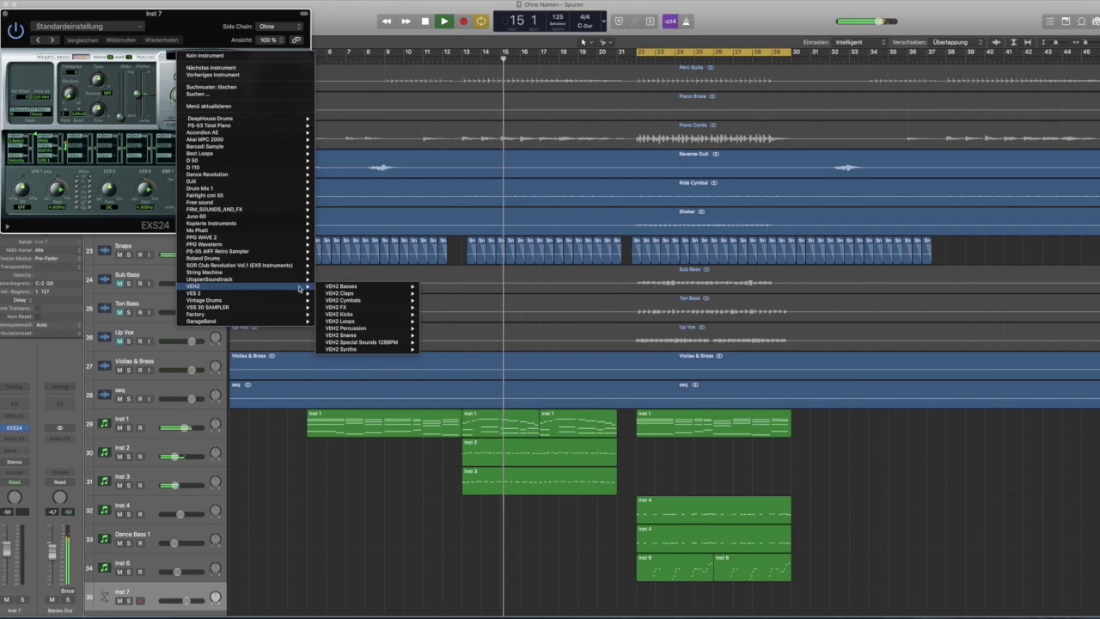
mouse_move(364, 316)
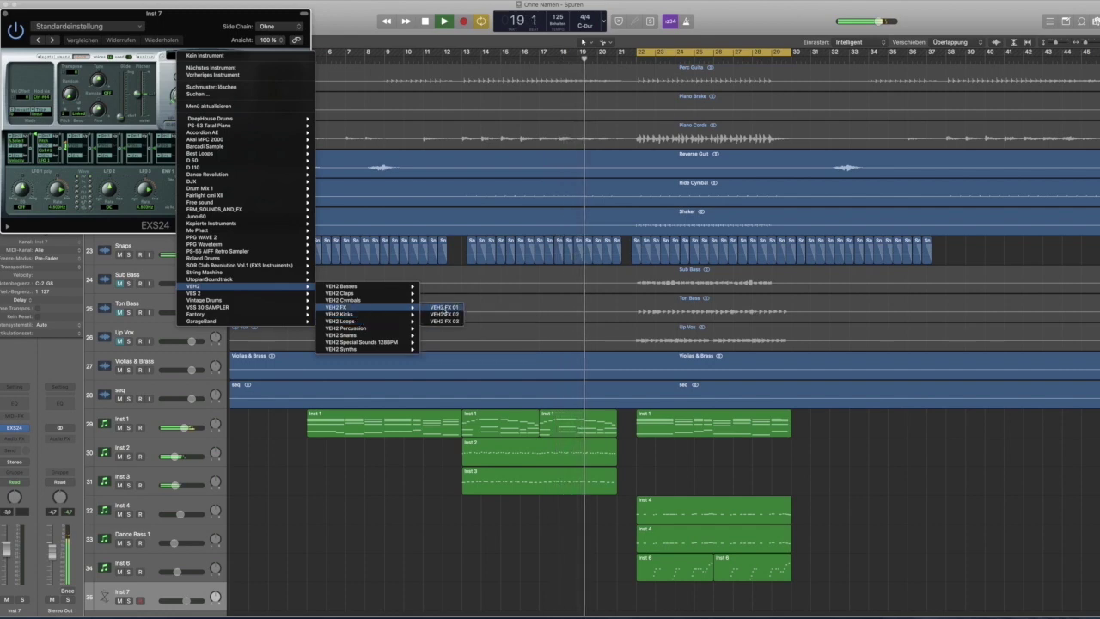
left_click(445, 311)
key("super+w")
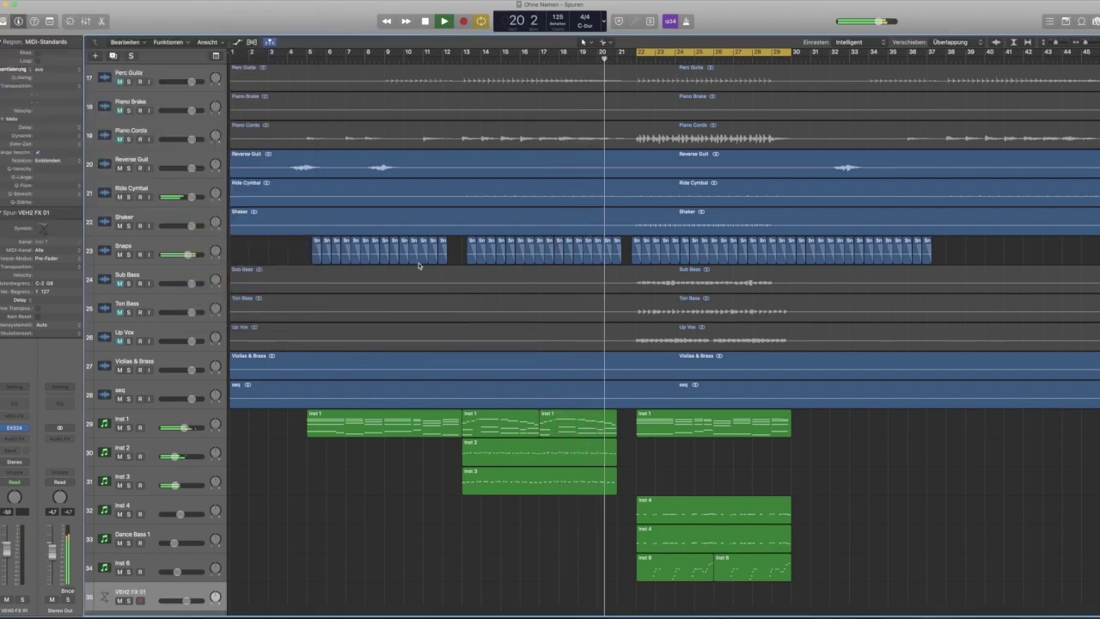
Fine-tune the volumes of the Inst 2, Inst 3, Inst 6 and Inst 1 tracks during playback.
left_click(199, 449)
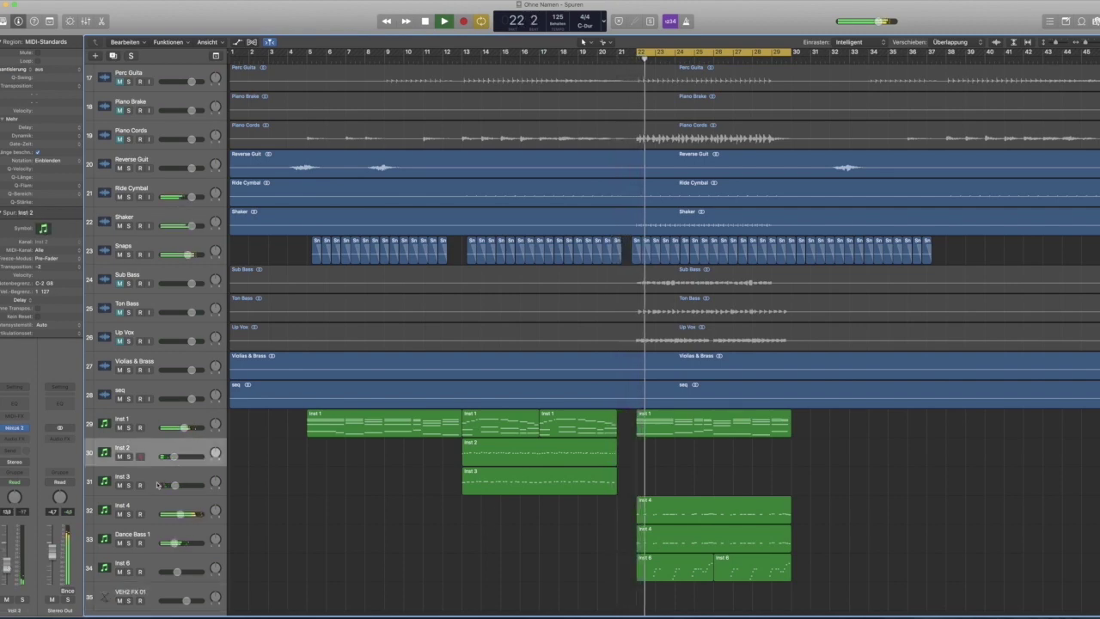
key("Down")
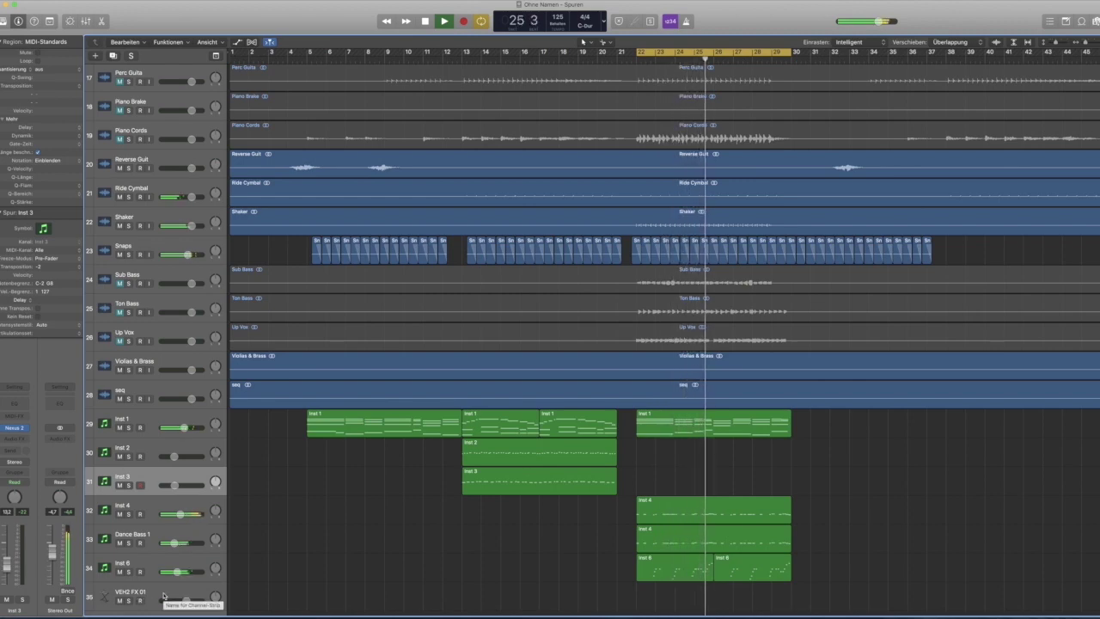
left_click(164, 563)
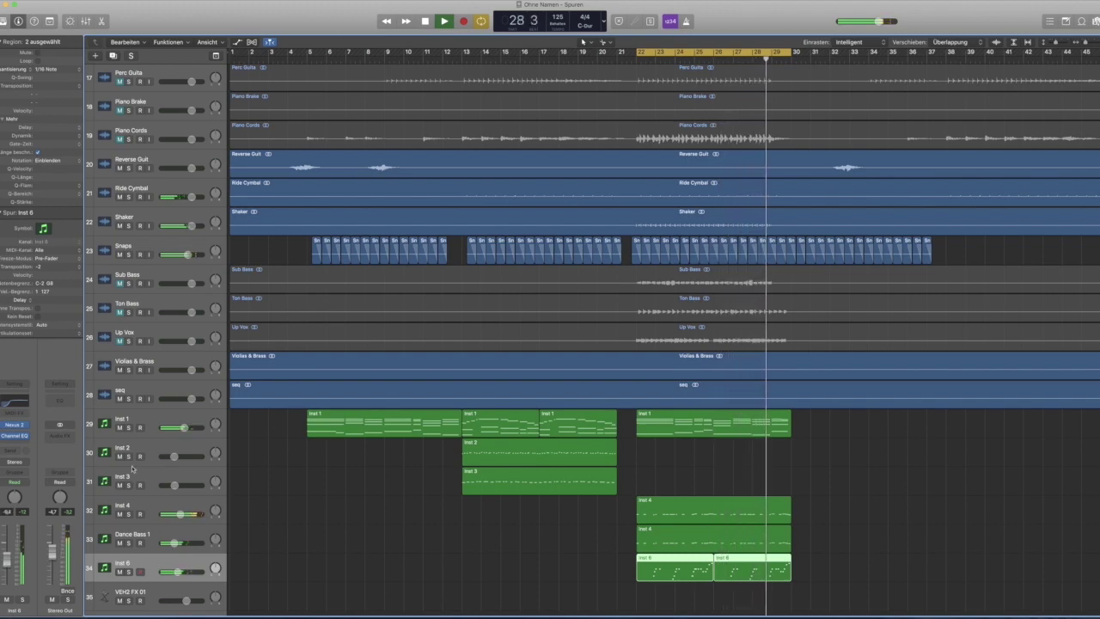
left_click(149, 420)
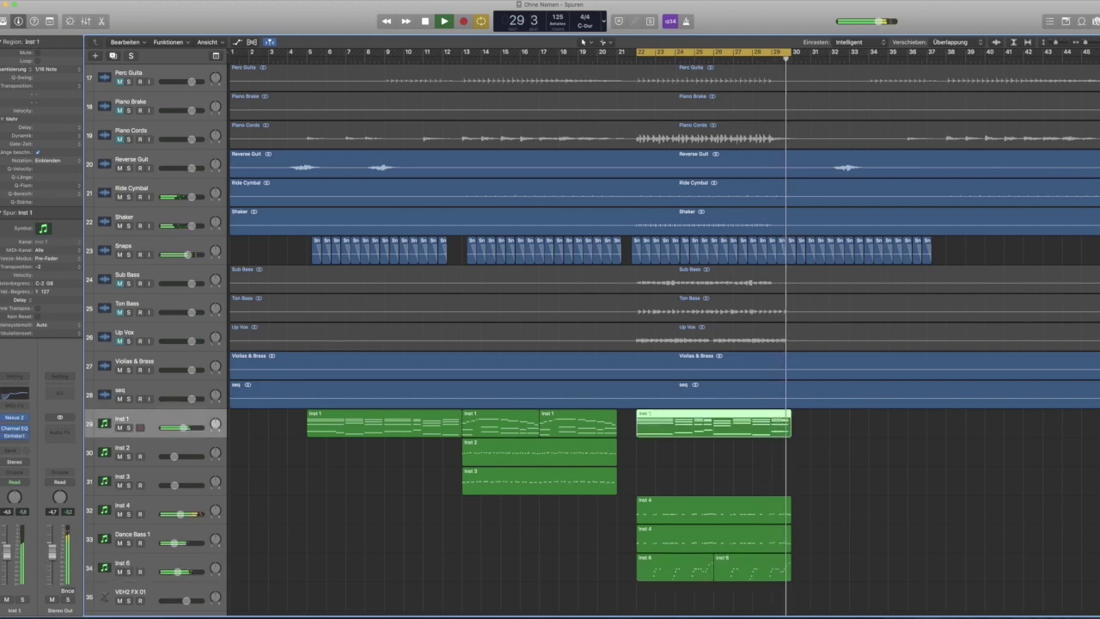
Stop playback, turn off the cycle range over bars 22 to 30 and briefly play the song from bar 1.
left_click(344, 555)
key("space")
key("Return")
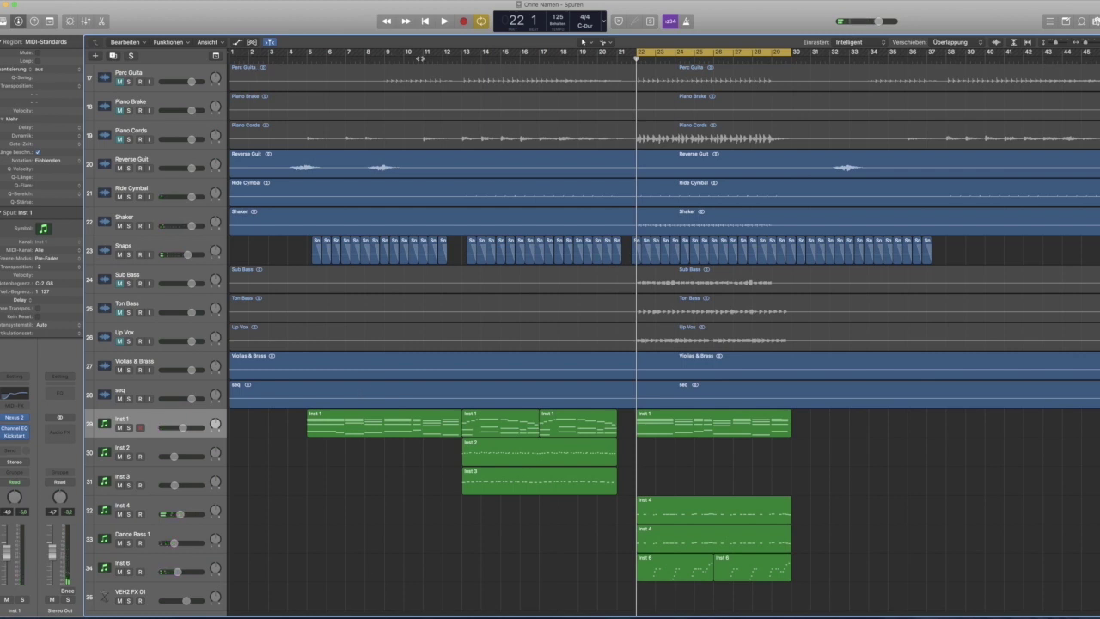
key("c")
key("Return")
key("space")
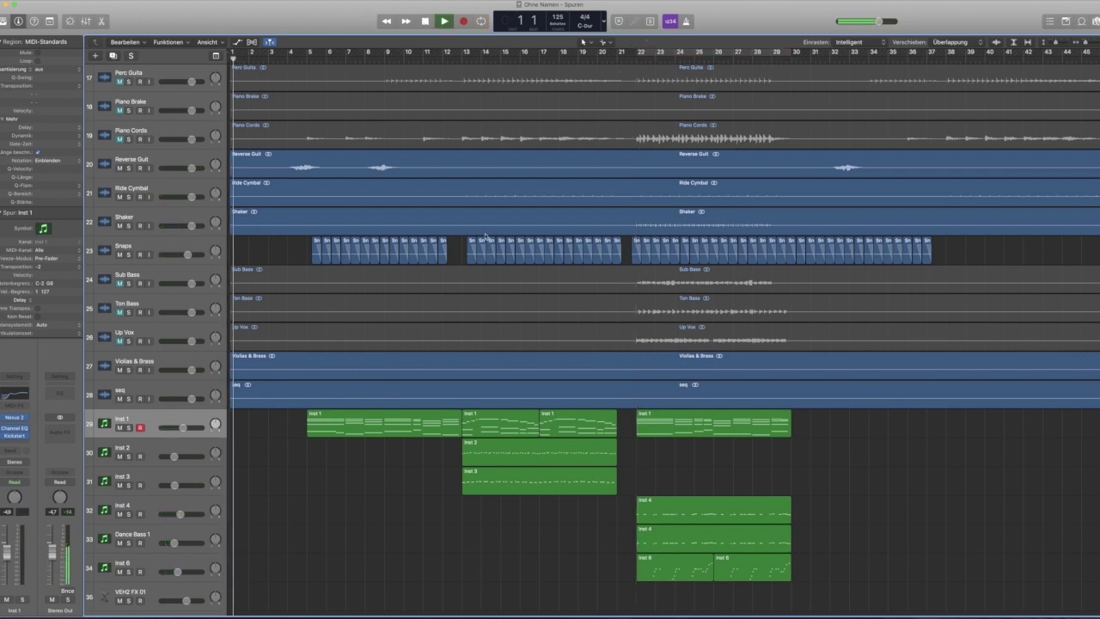
key("space")
Record an effect sound on the VEH2 FX 01 track from bar 1 and shorten its region to four bars.
left_click(153, 593)
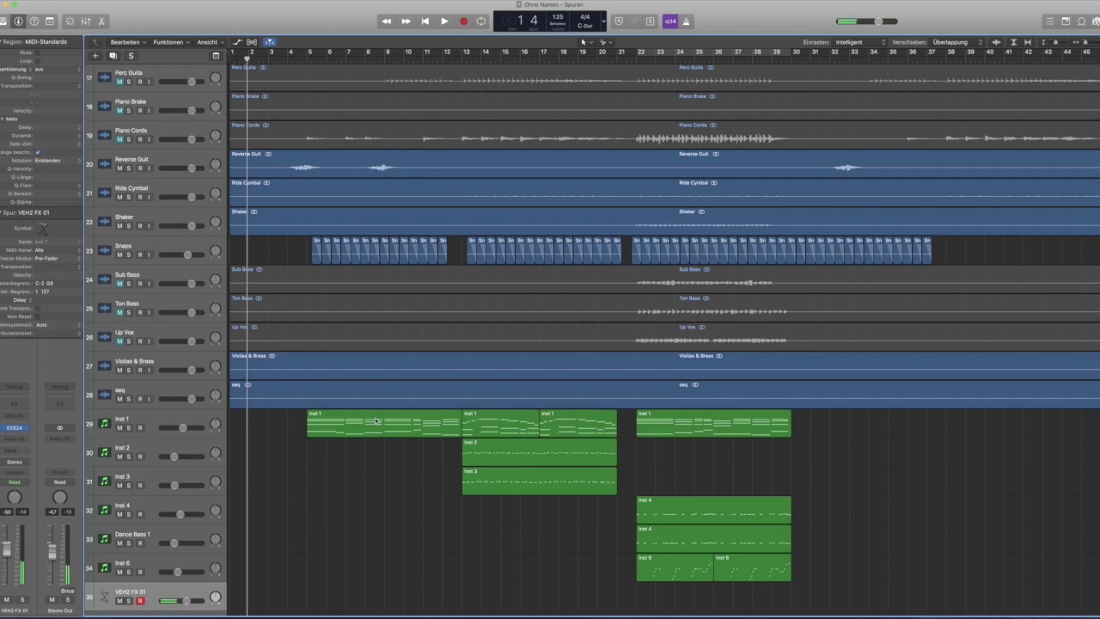
key("Return")
key("space")
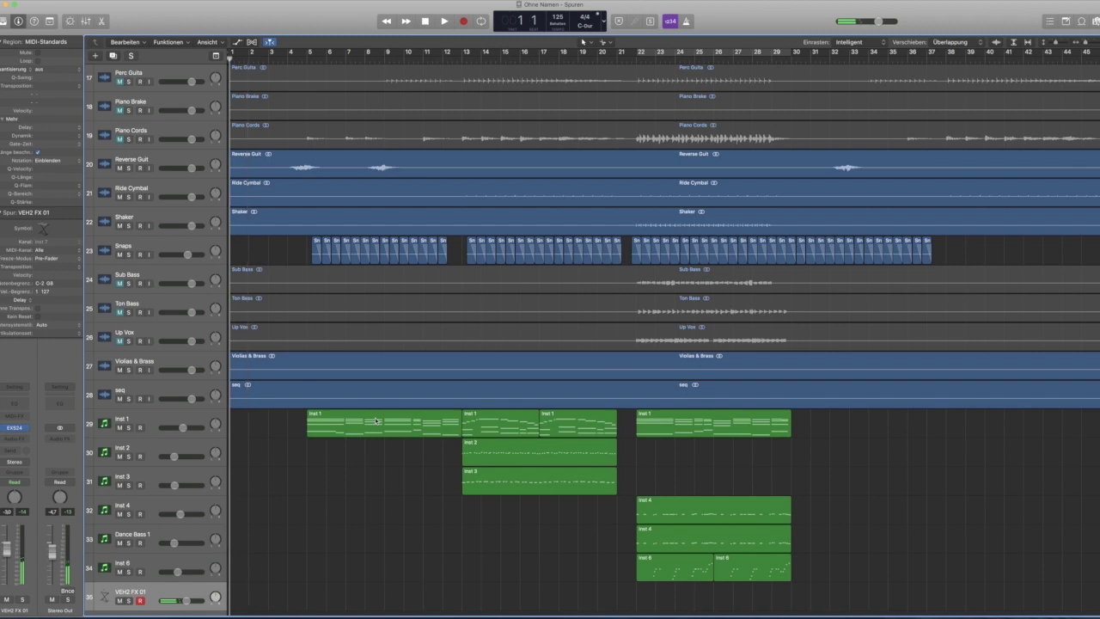
key("r")
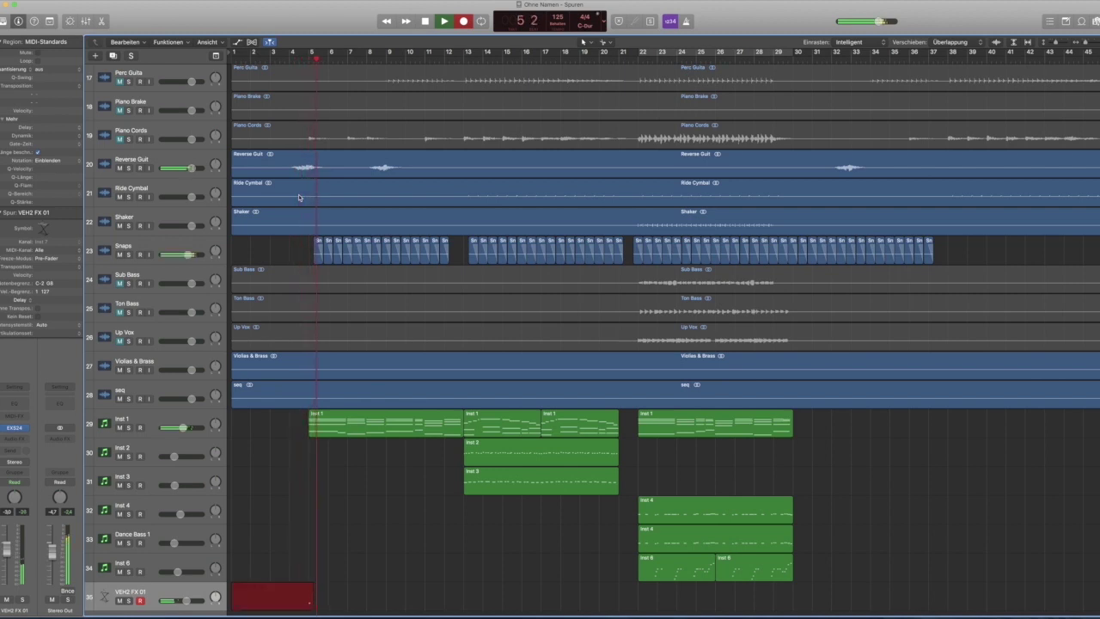
key("space")
key("Return")
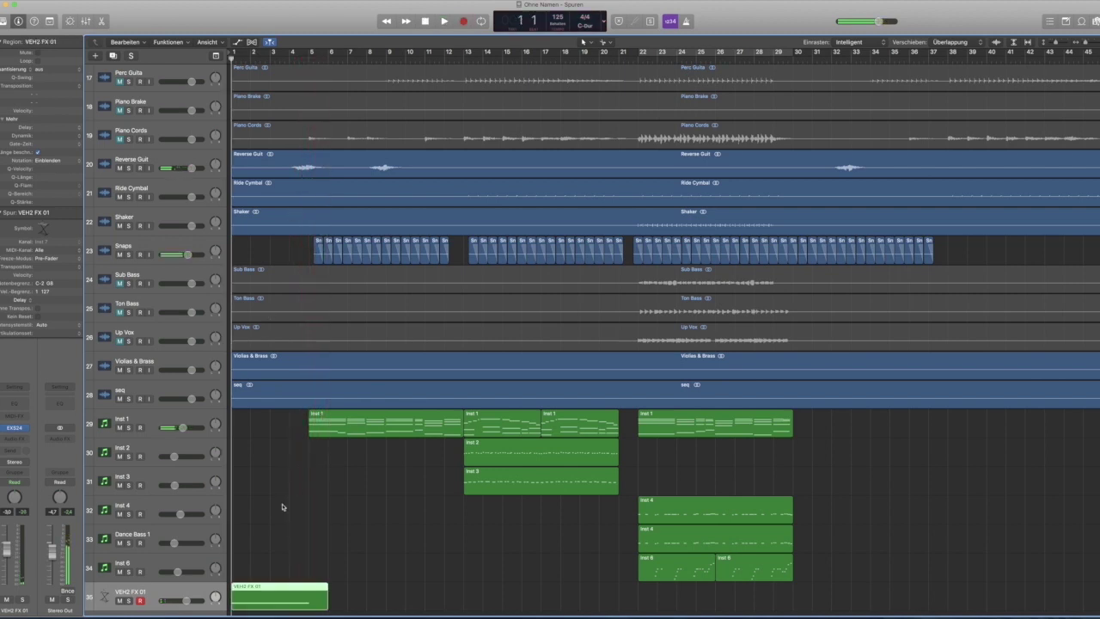
left_click_drag(325, 608, 308, 607)
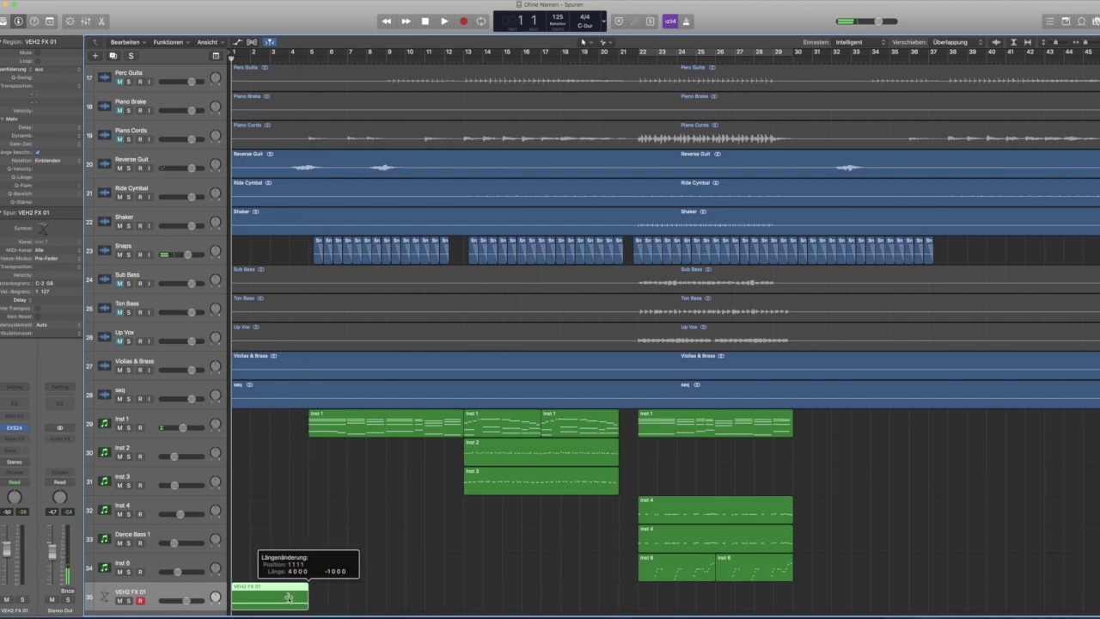
Record a second effect sound on the VEH2 FX 01 track from bar 5 and quantize its region to 1/16 notes.
key("c")
key("r")
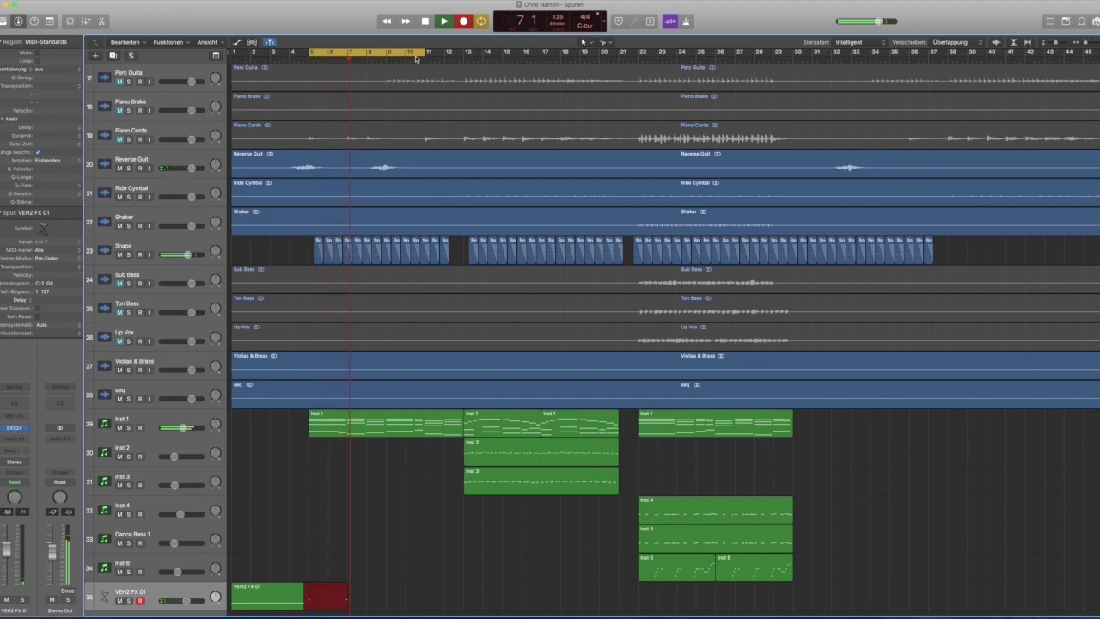
key("space")
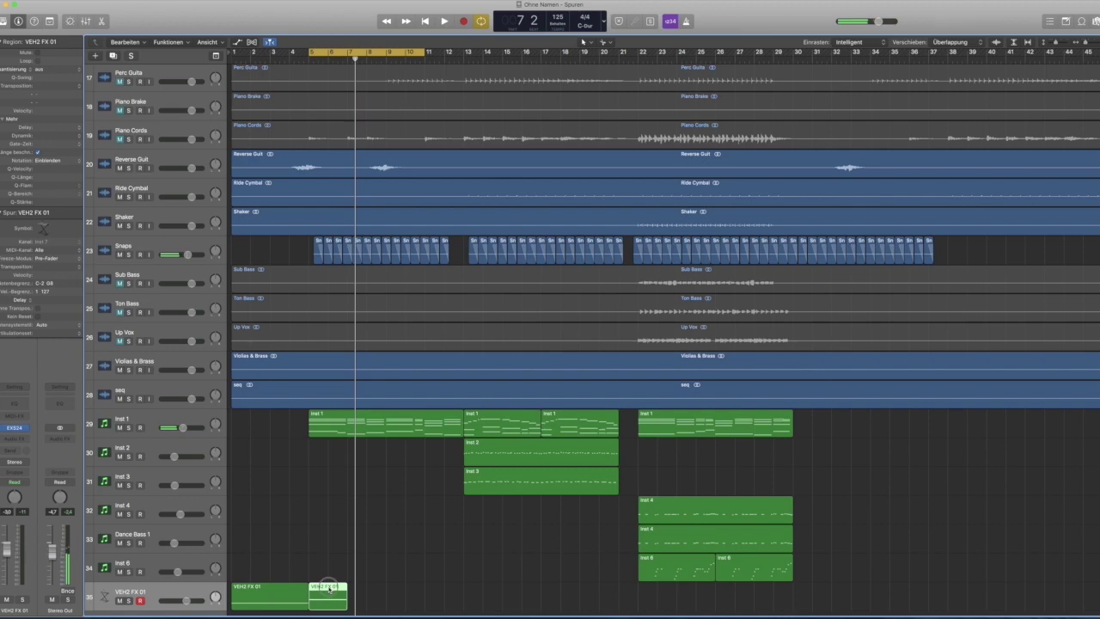
left_click(42, 67)
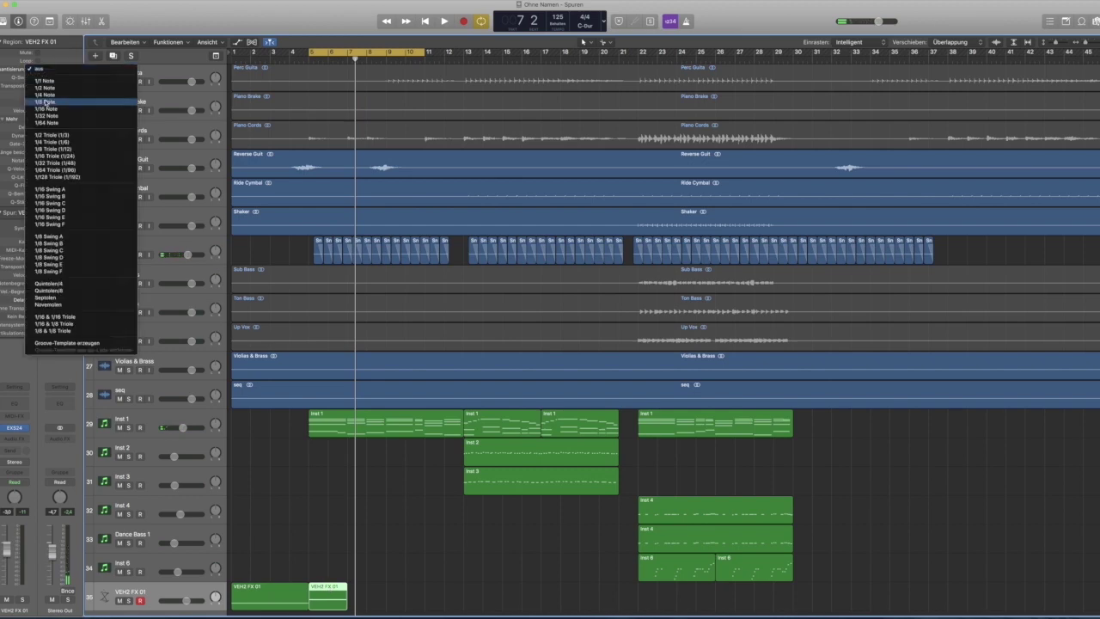
left_click(44, 109)
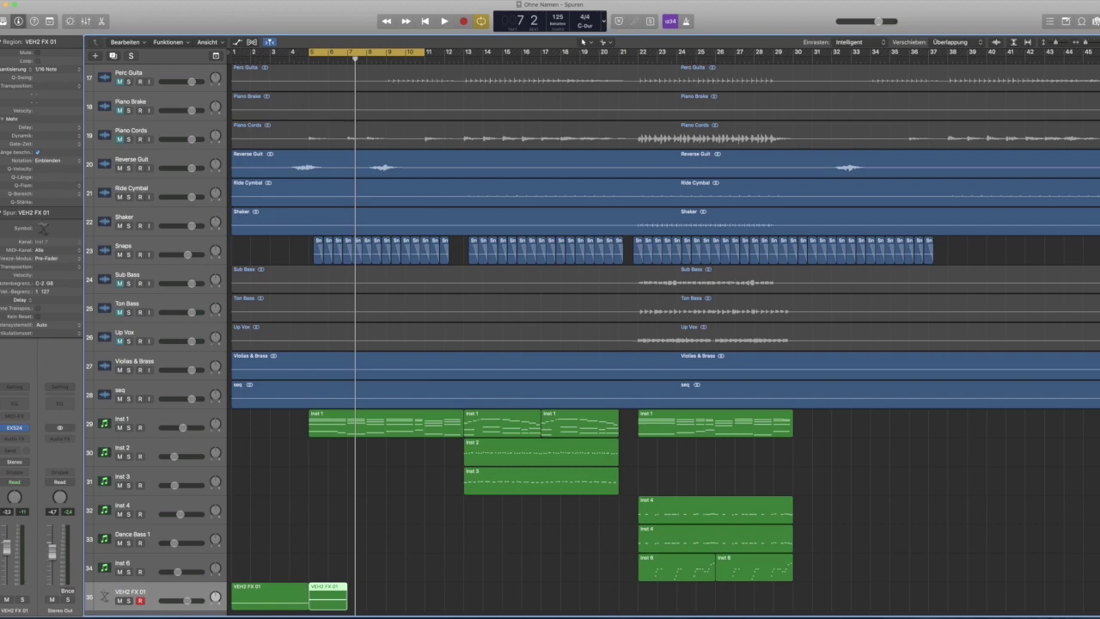
Set the cycle range to bars 1 to 13, start playback and select both VEH2 FX 01 regions.
left_click(366, 57)
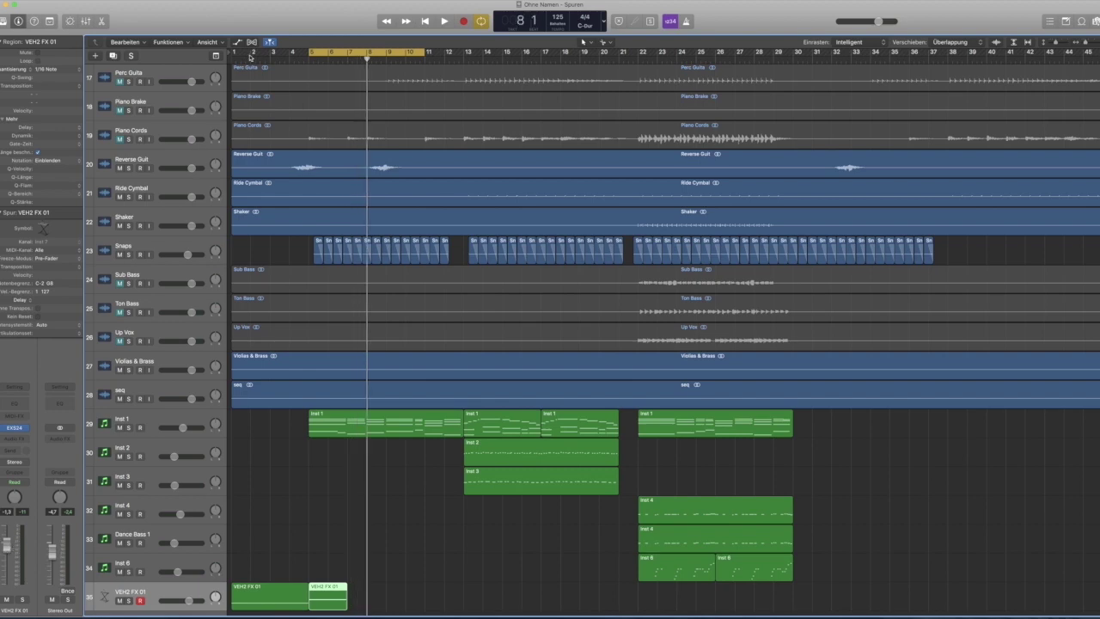
left_click_drag(234, 53, 465, 53)
key("space")
left_click(269, 598, "shift")
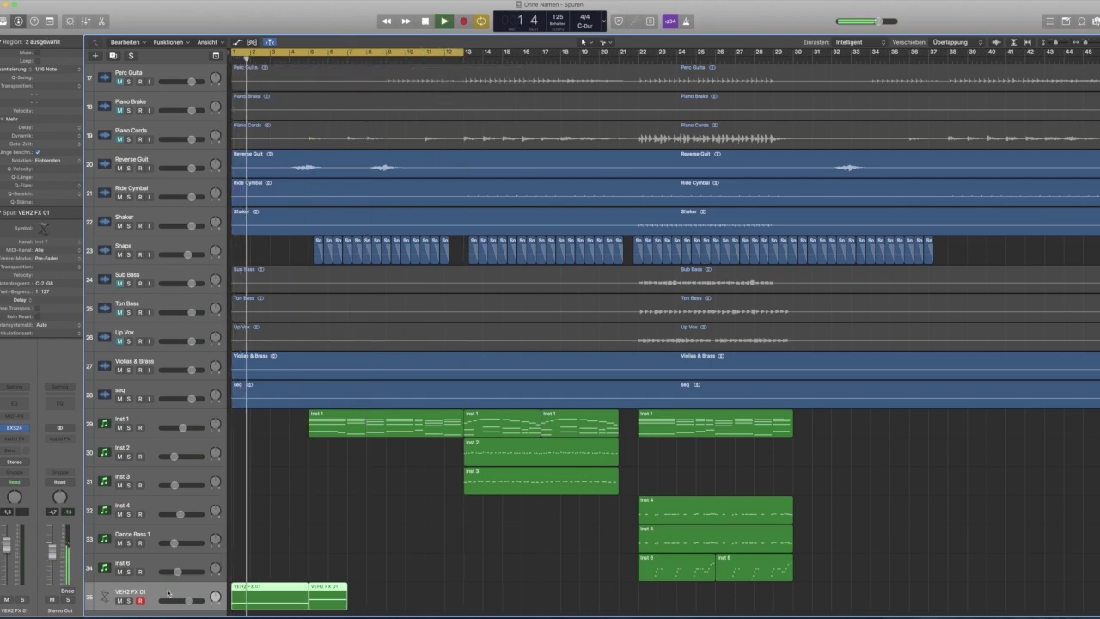
Lower the Reverse Guit track's volume to -4.2 dB during playback and turn off the cycle range.
left_click(169, 177)
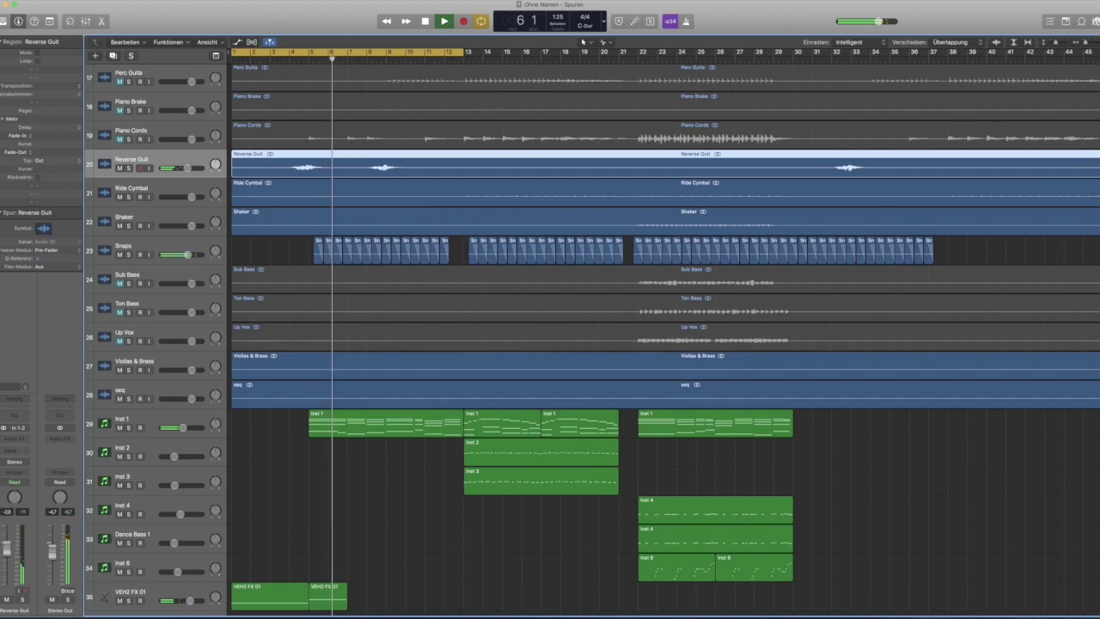
left_click(411, 538)
scroll(411, 538, "up", 5)
scroll(411, 539, "up", 5)
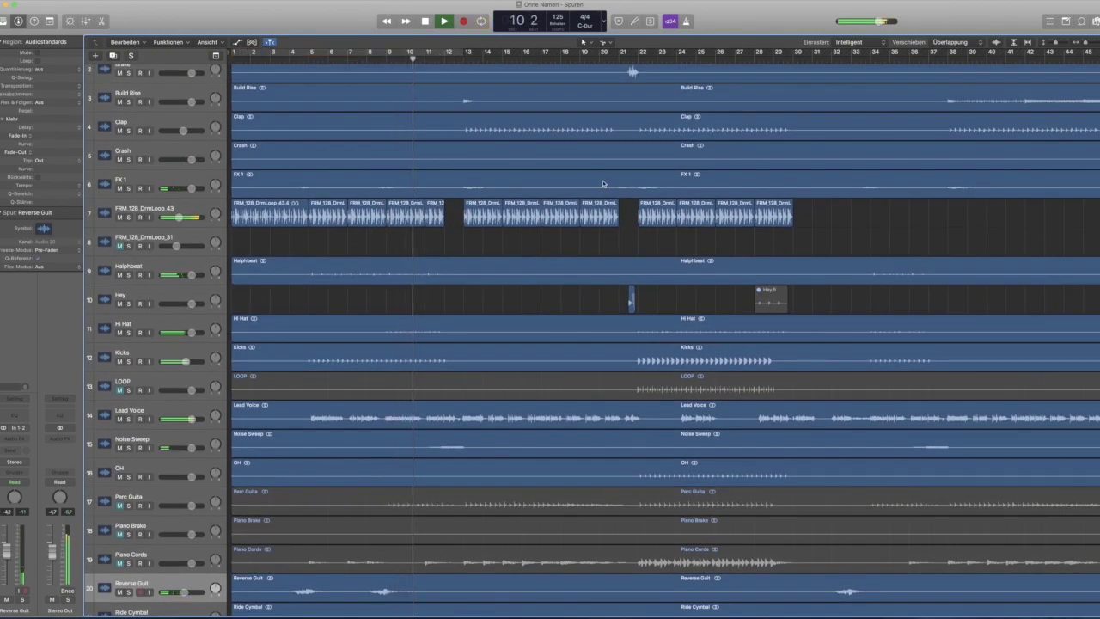
Fine-tune the volumes of the Inst 2 and Inst 3 tracks while the song plays.
scroll(636, 219, "down", 2)
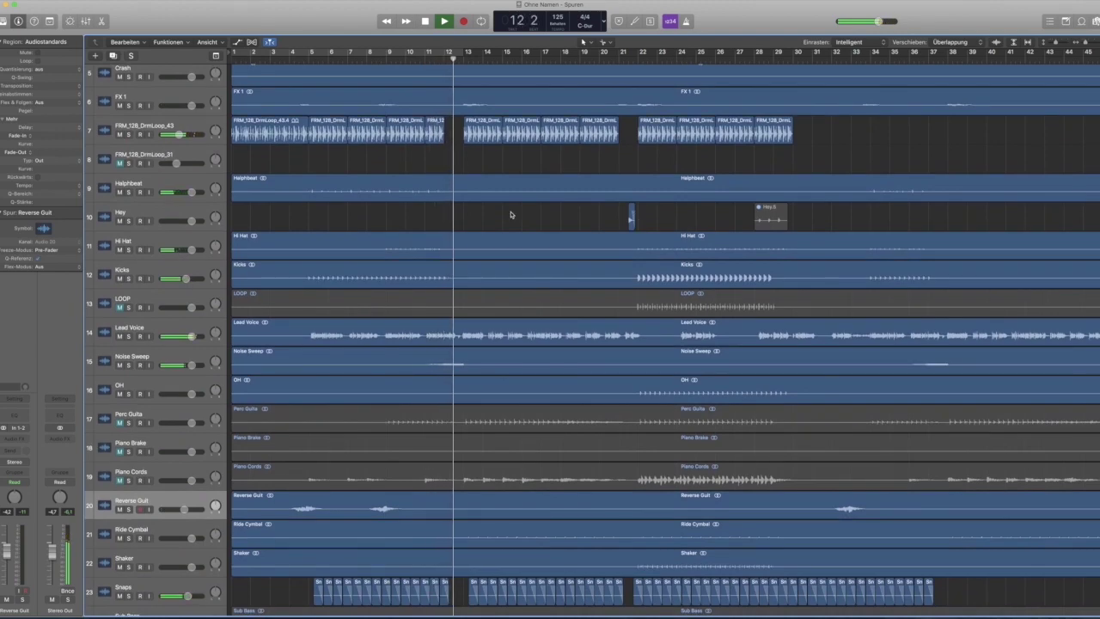
scroll(517, 214, "down", 5)
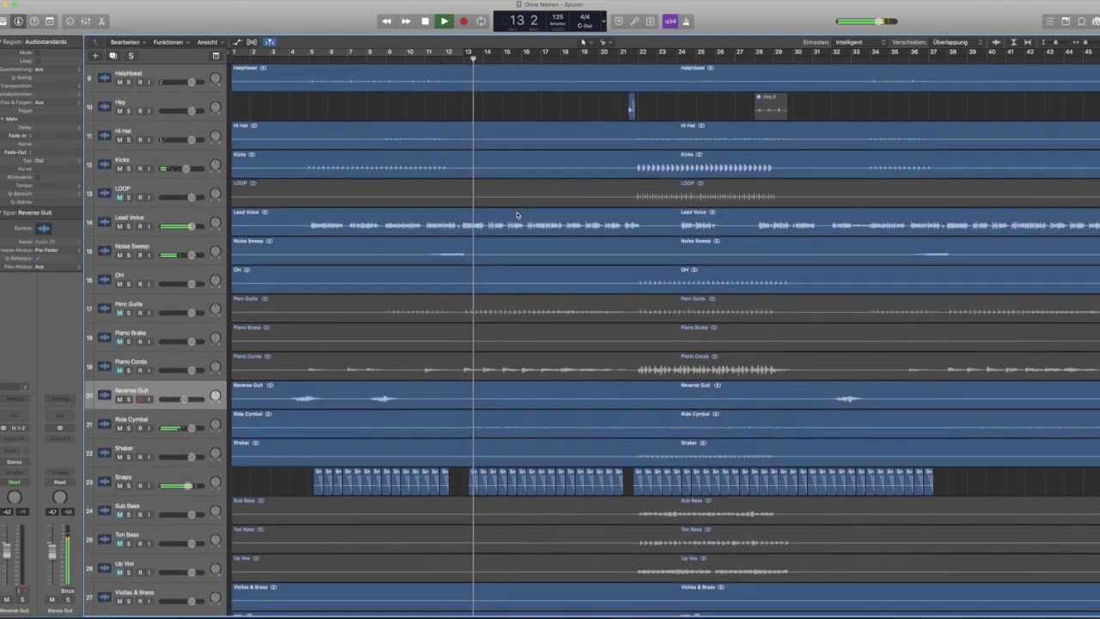
scroll(516, 212, "down", 9)
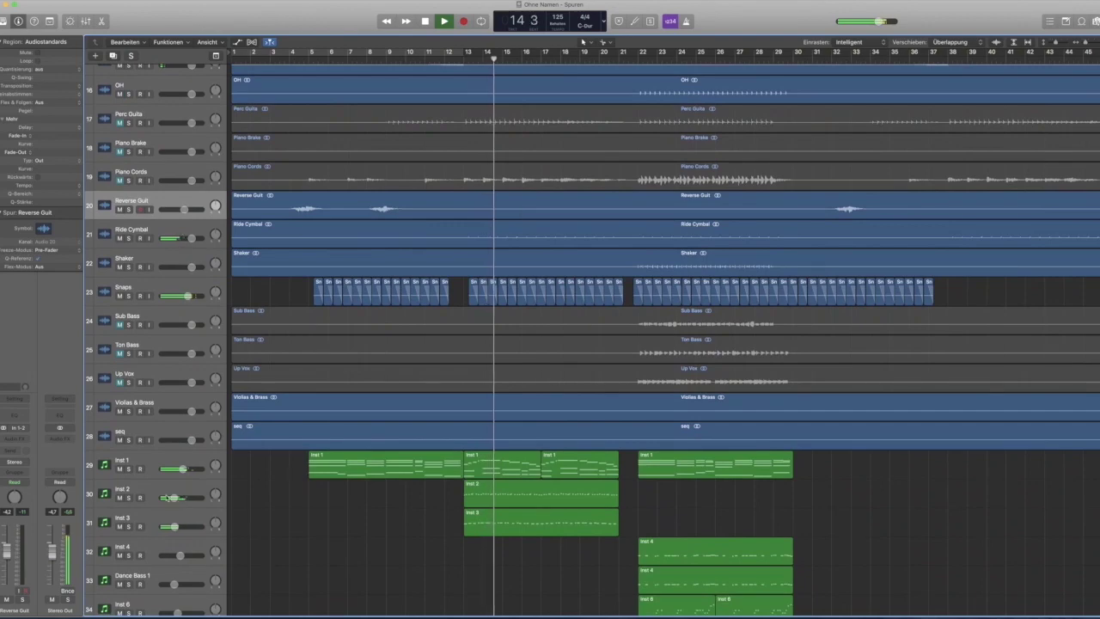
left_click(166, 498)
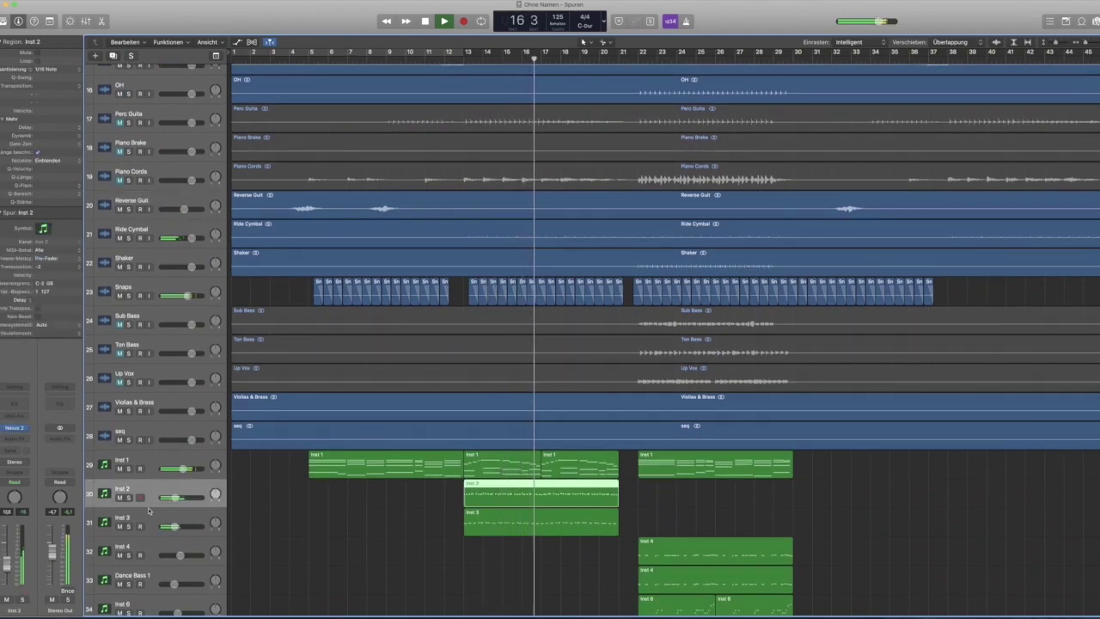
left_click(151, 517)
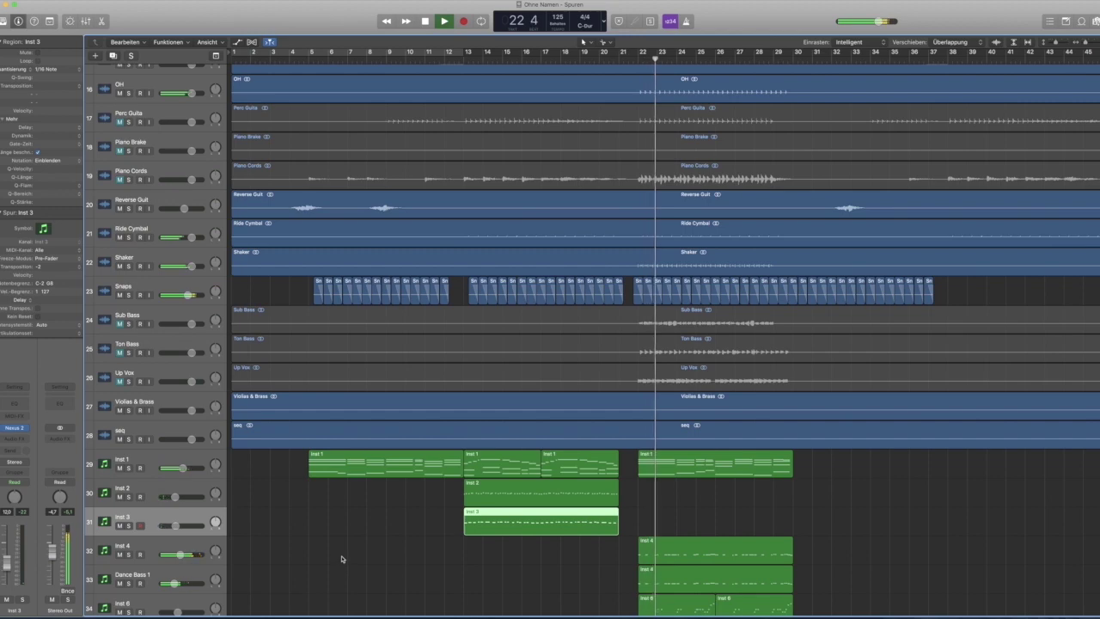
Set the cycle range over bars 22 to 30.
scroll(341, 559, "up", 8)
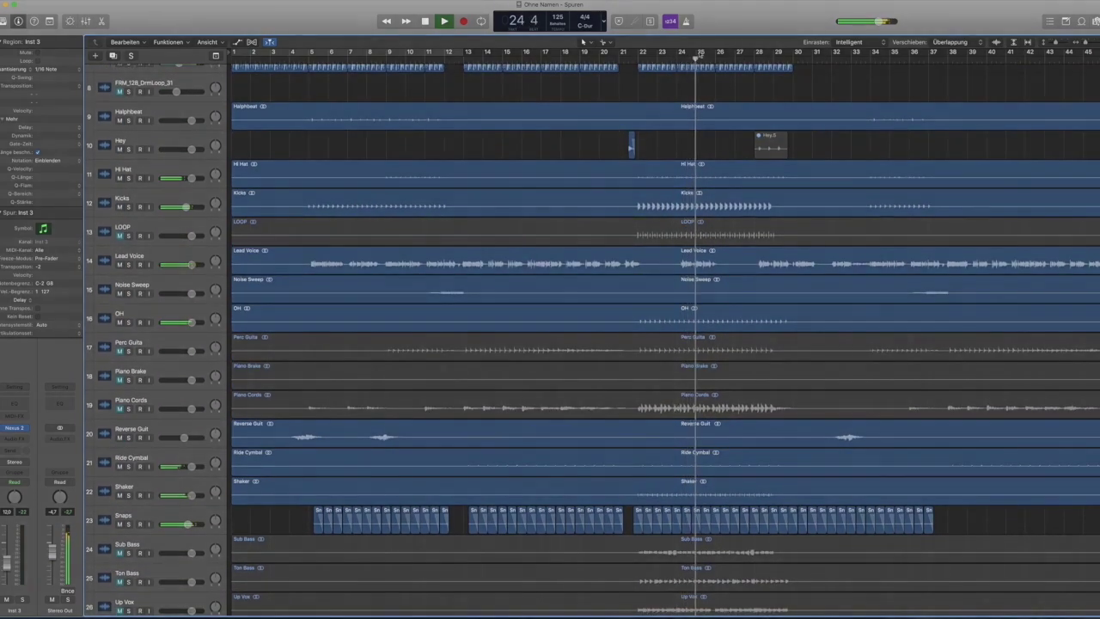
left_click_drag(641, 51, 791, 52)
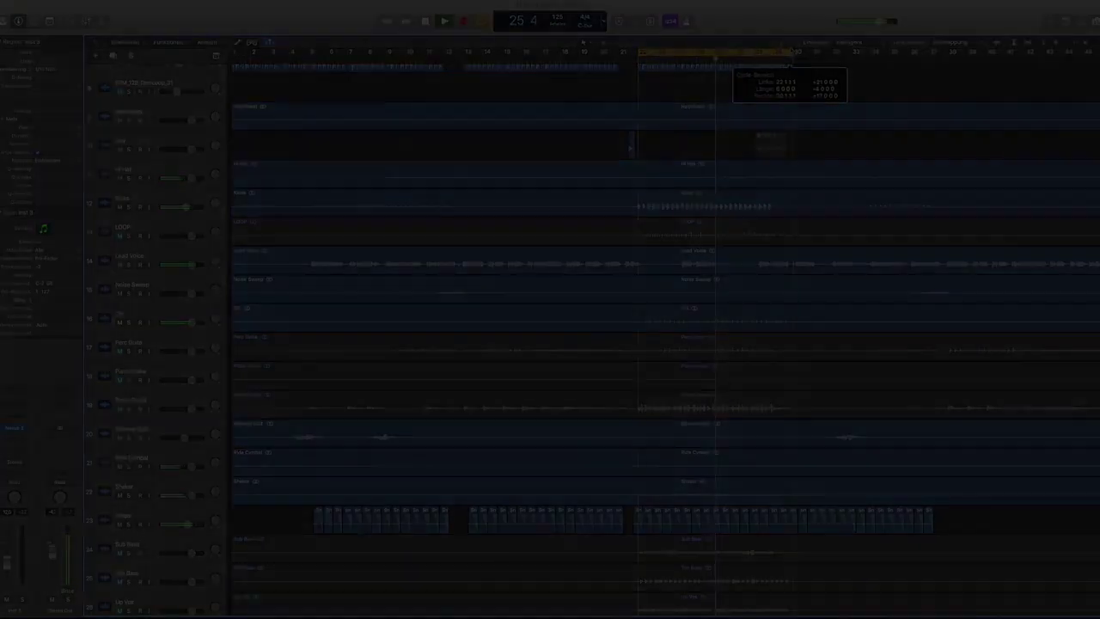